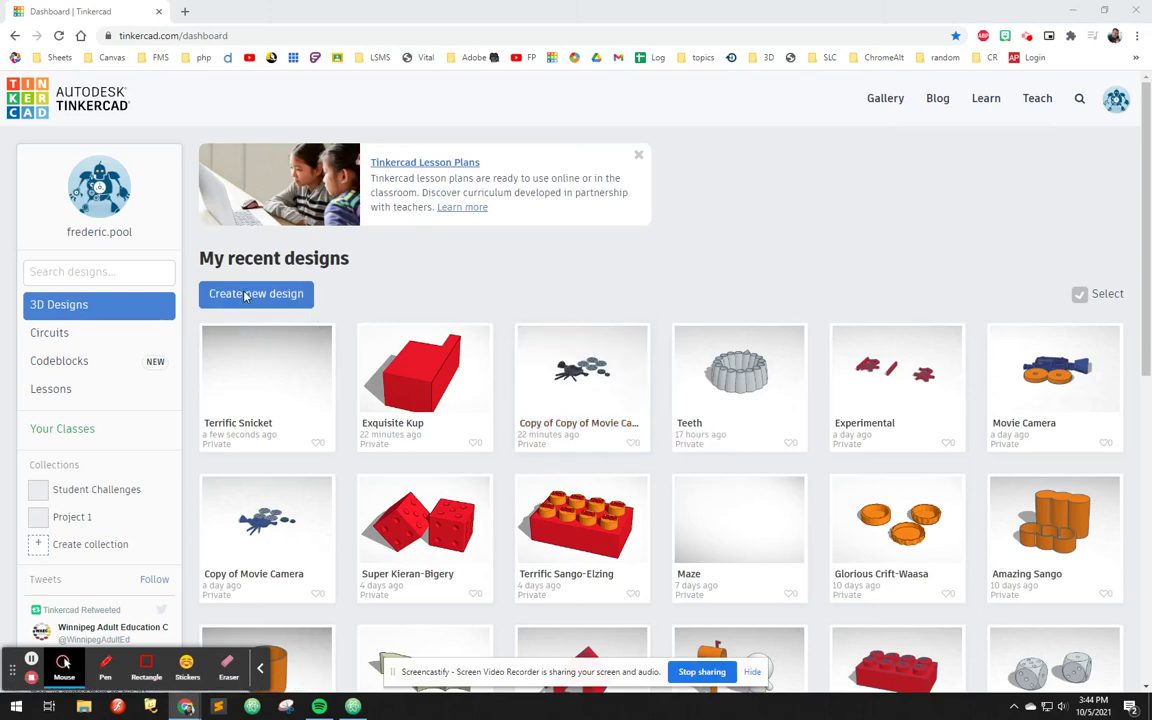
Create a new blank 3D design from the Tinkercad dashboard.
click(250, 295)
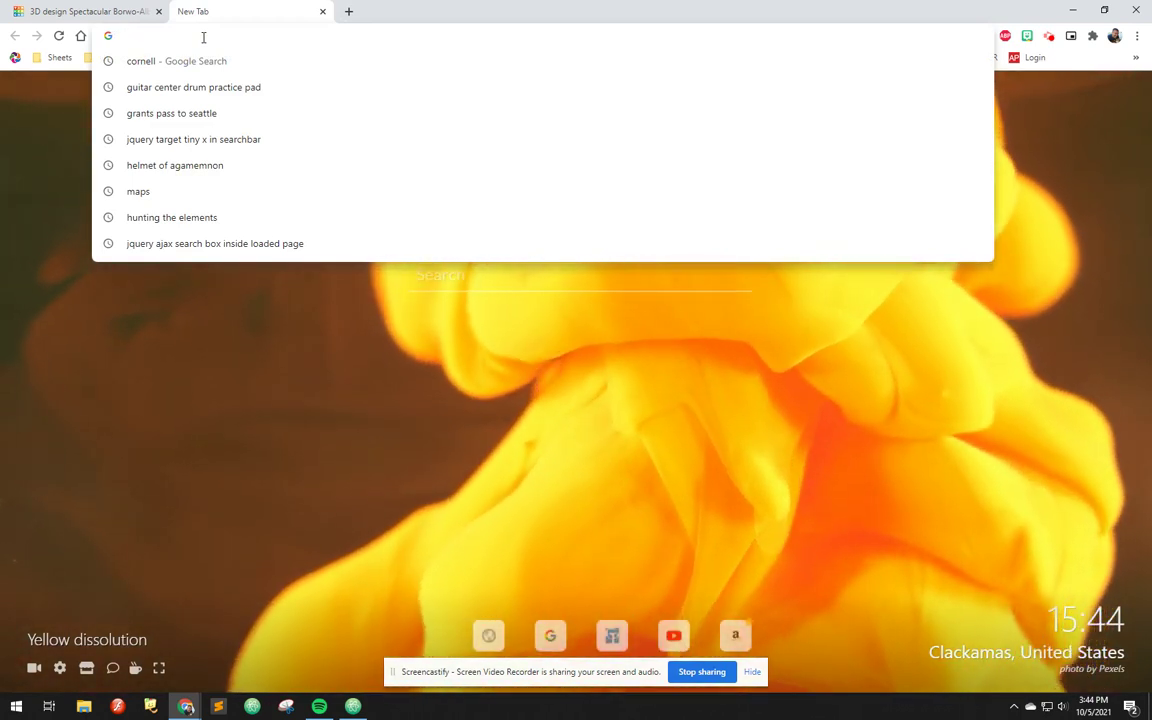
Search Google Images for 'under armour' and bring up the context menu on the Wikipedia logo preview.
text(u)
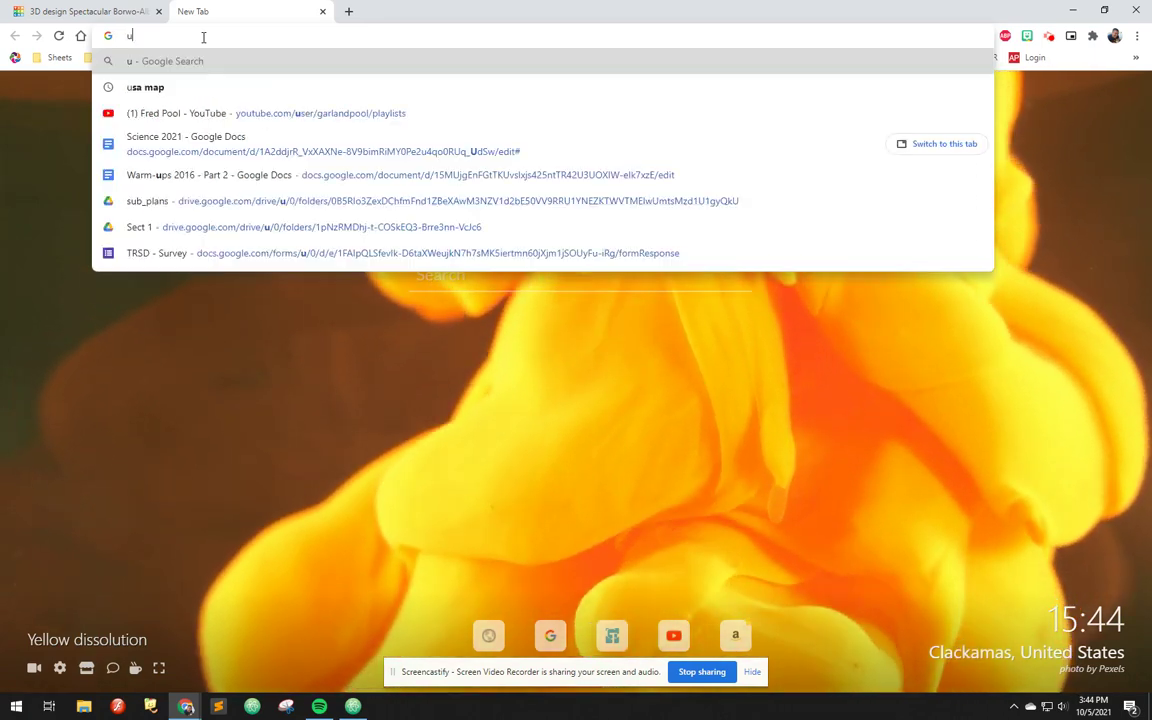
text(nder armou)
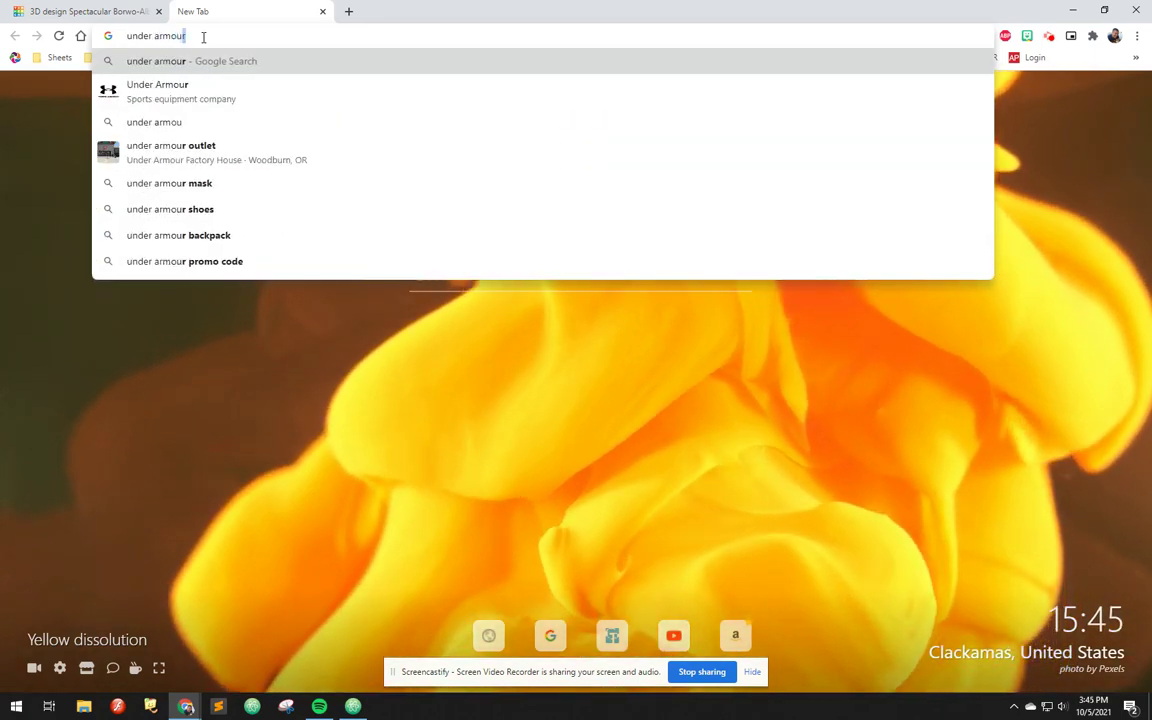
text(r)
key(Return)
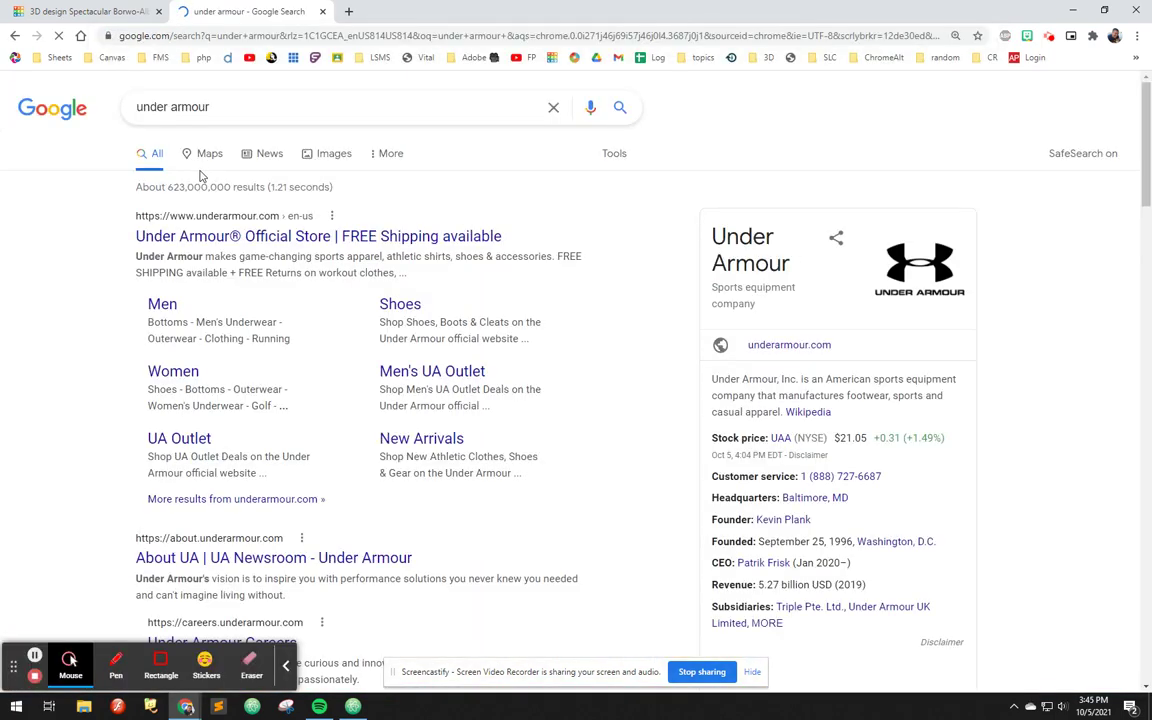
click(331, 160)
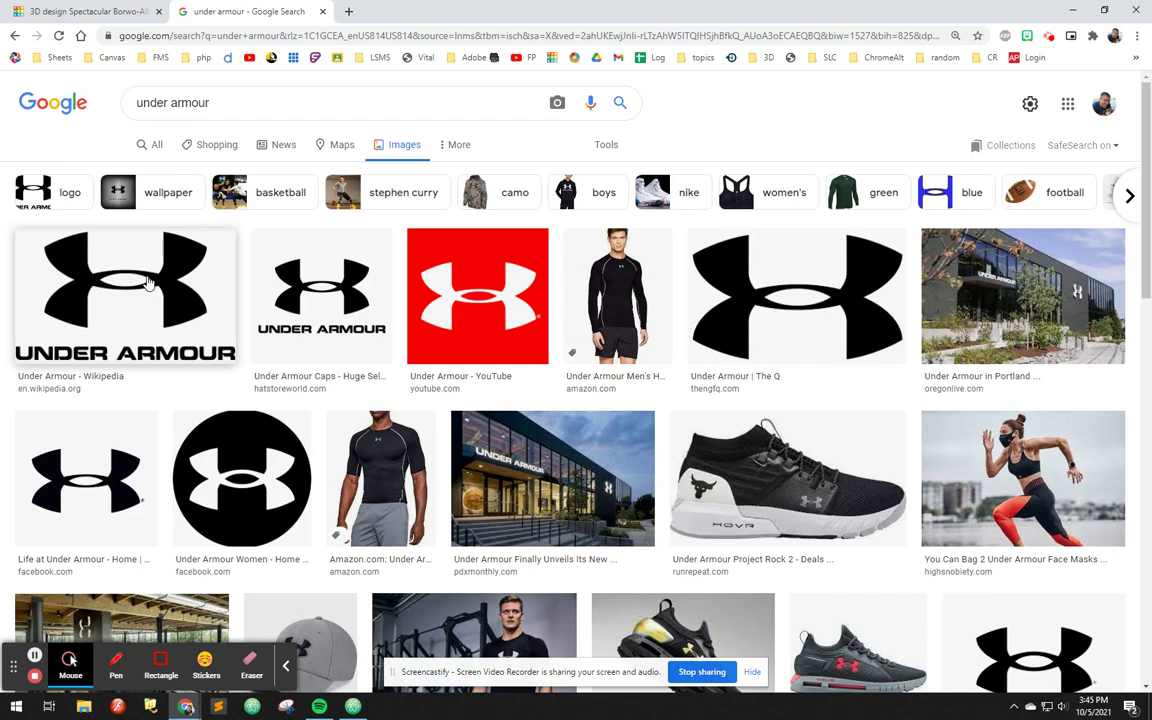
click(148, 283)
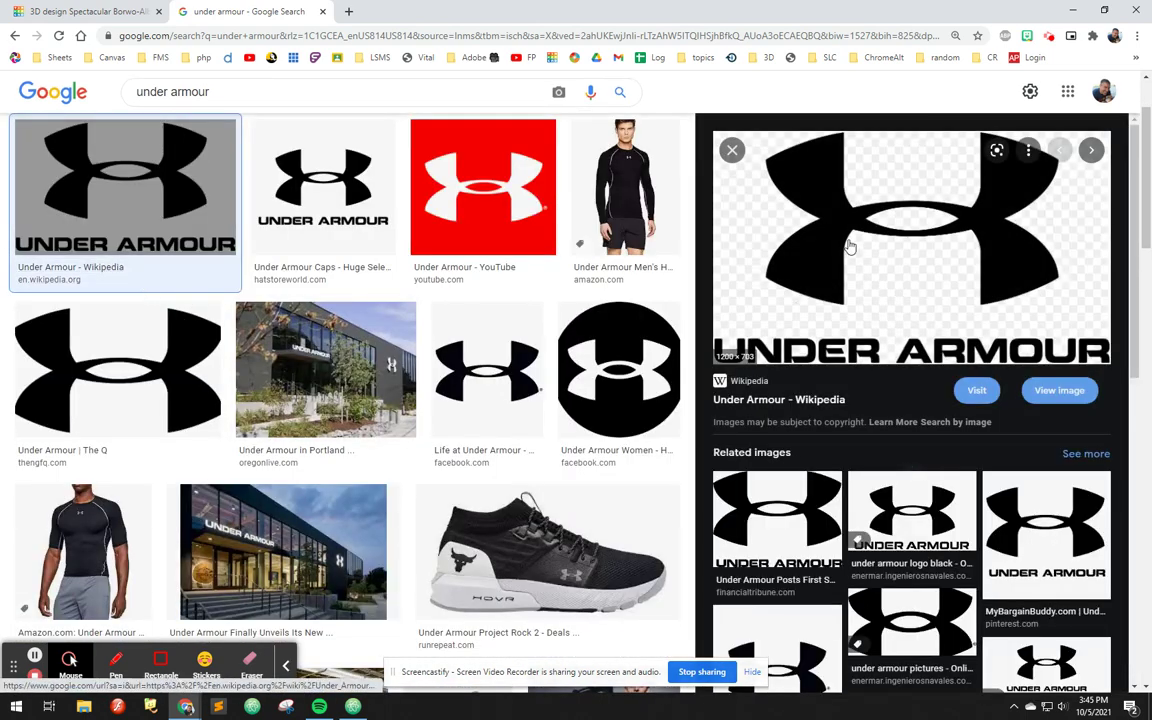
right_click(838, 226)
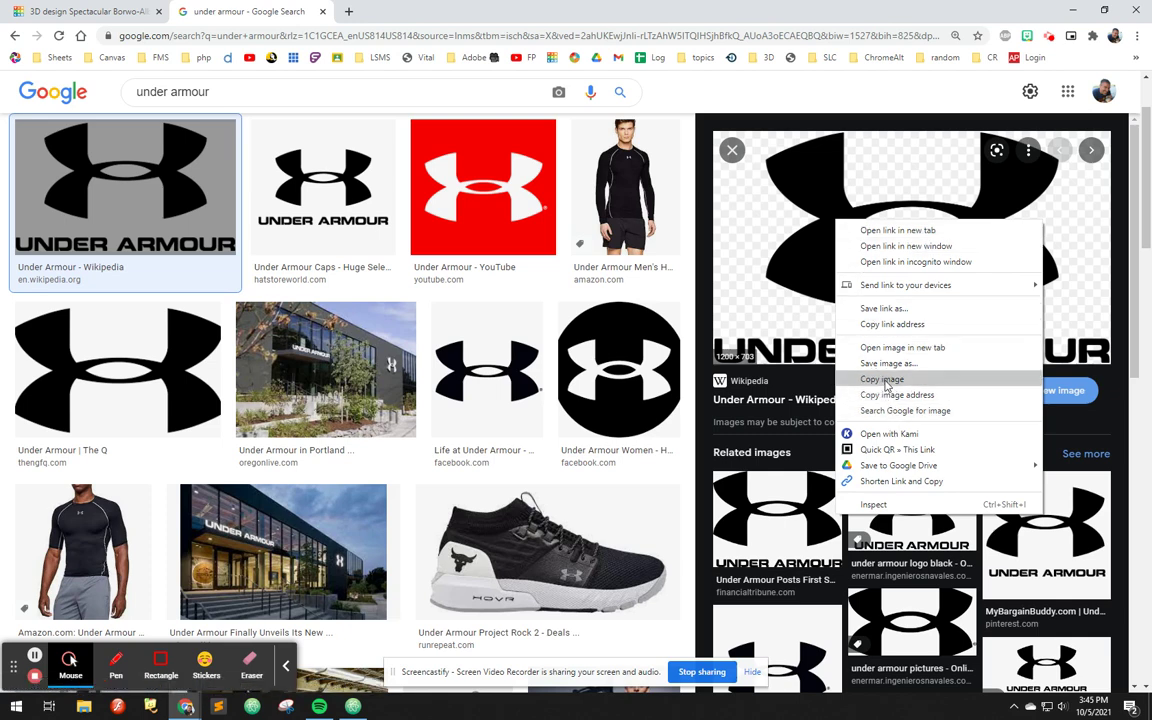
Choose Save image as and check the file name 1200px-Under_armour_logo.svg.png.
click(886, 363)
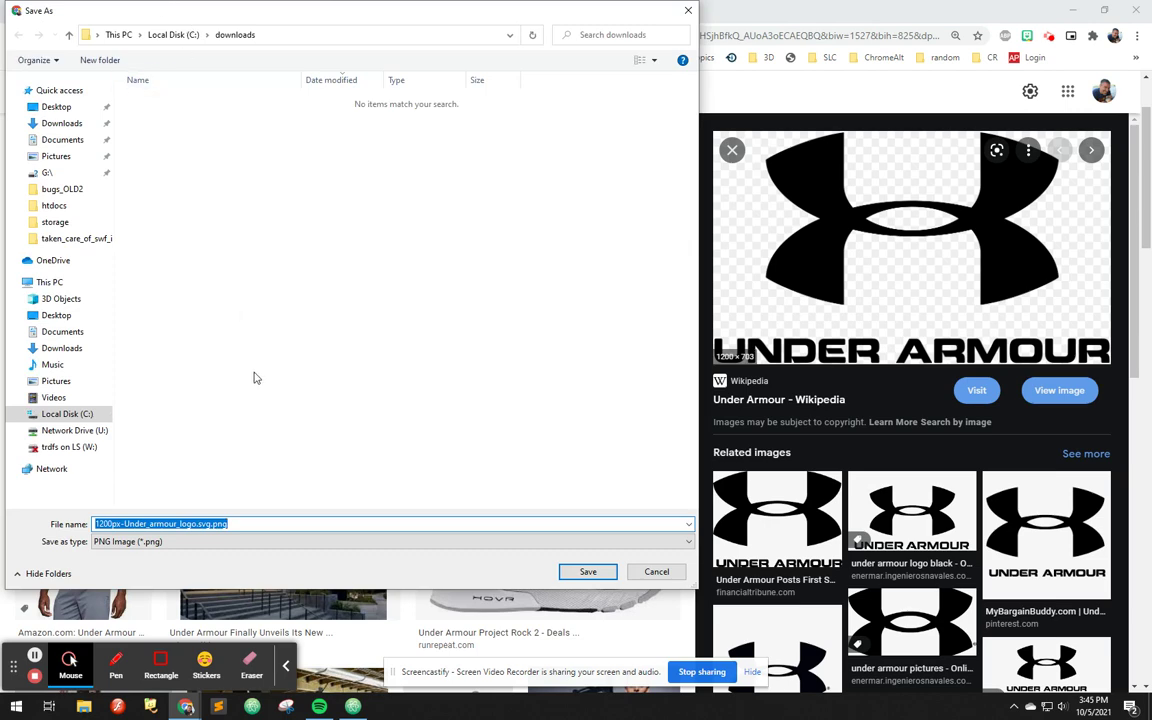
click(234, 525)
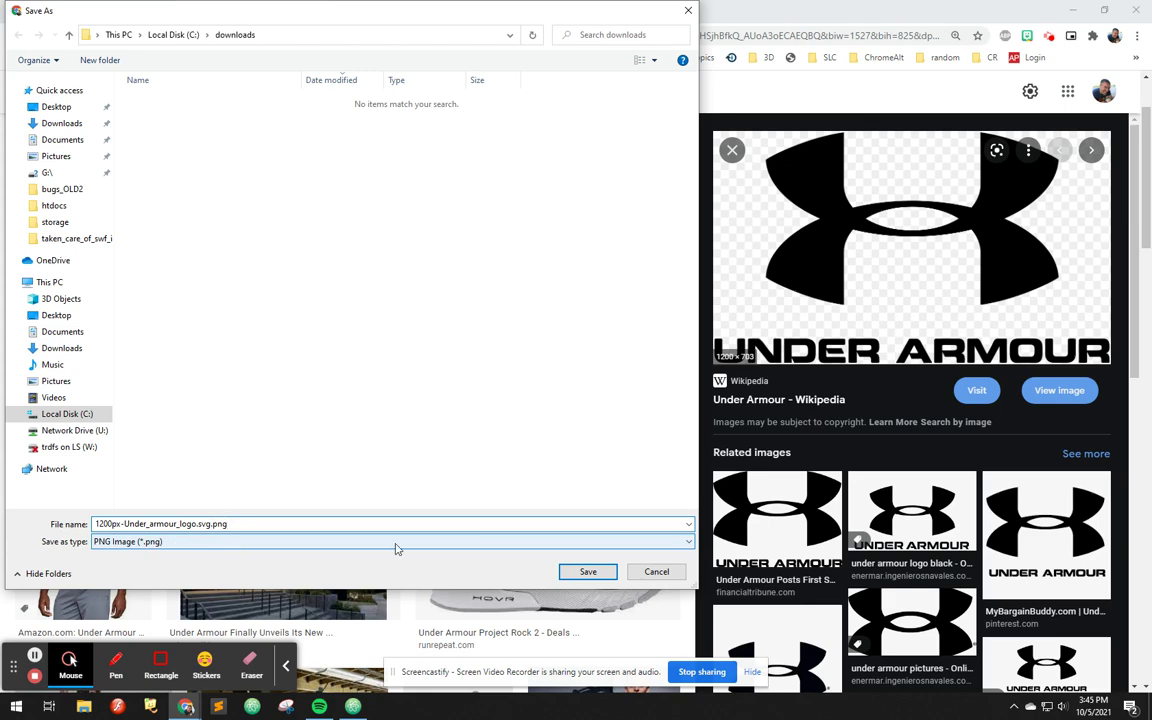
Save the logo PNG to downloads and type 'online png to svg converter' in a new tab.
click(584, 572)
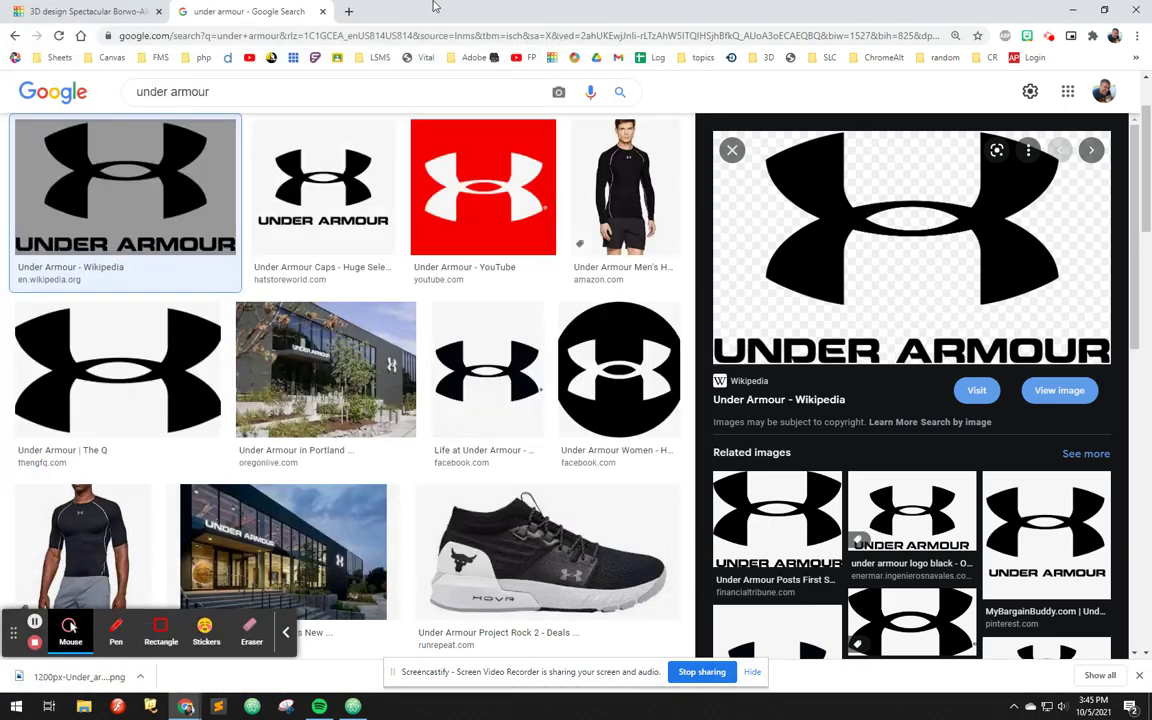
click(347, 12)
text(o)
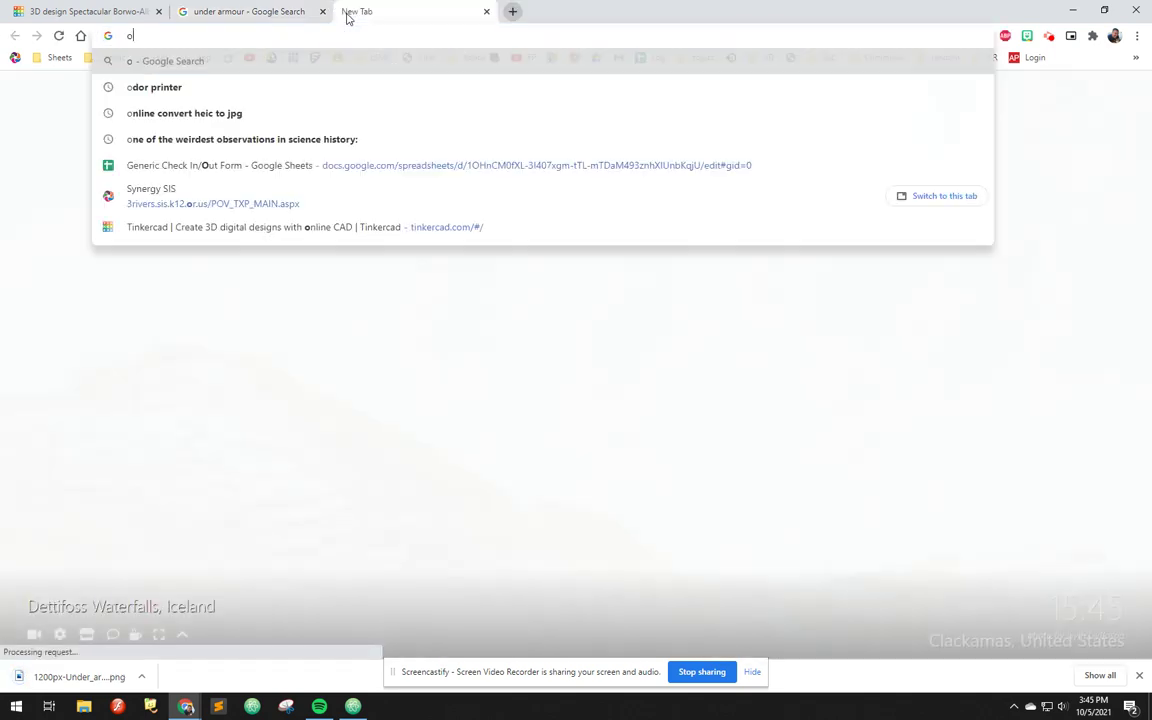
text(nline p)
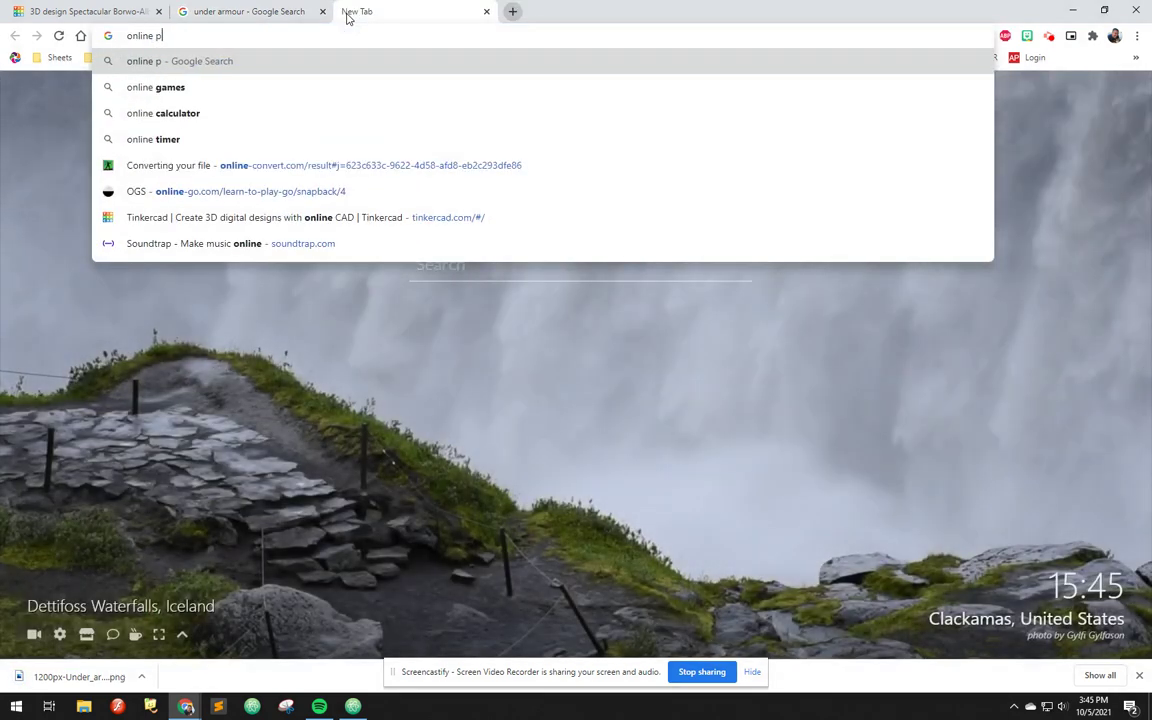
text(ng to)
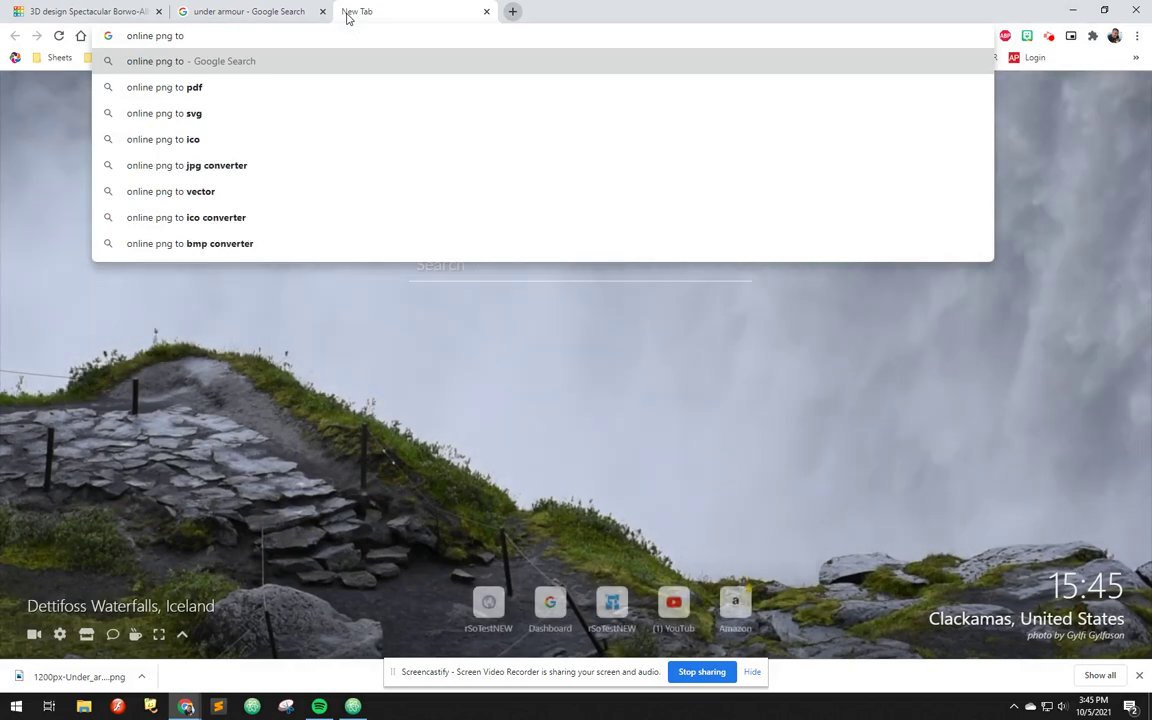
text( svg conver)
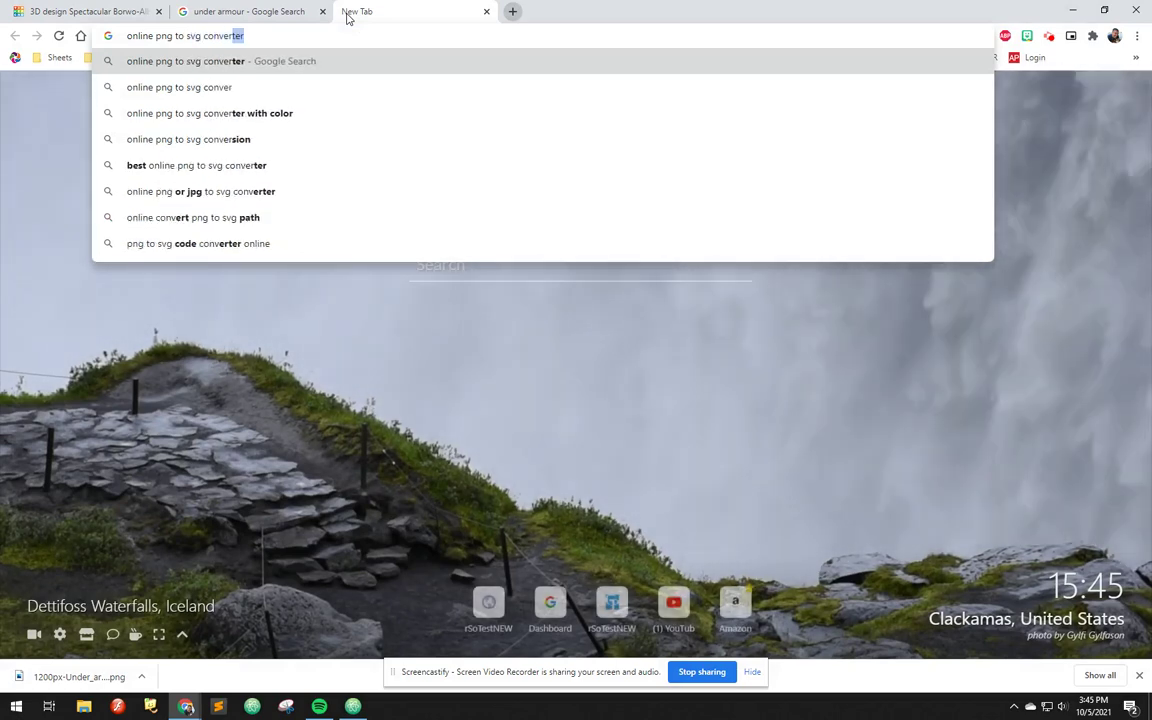
text(ter)
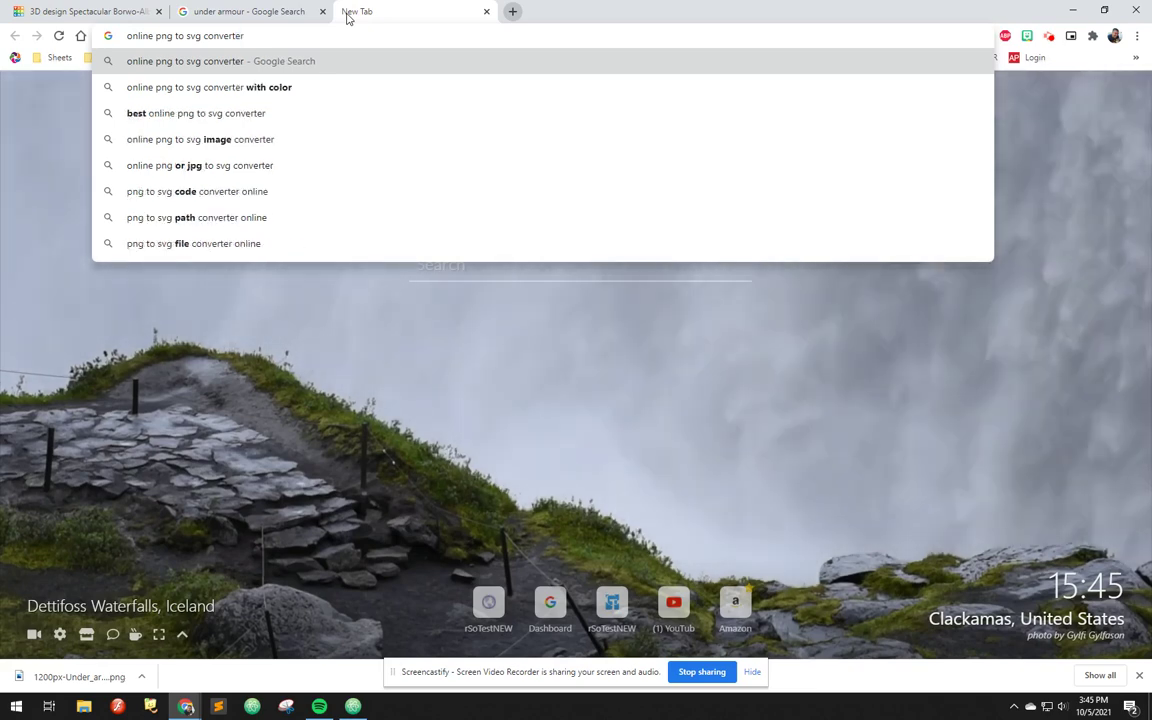
Search 'online svg converter' and open the online-convert.com SVG converter in a new tab.
double_click(166, 36)
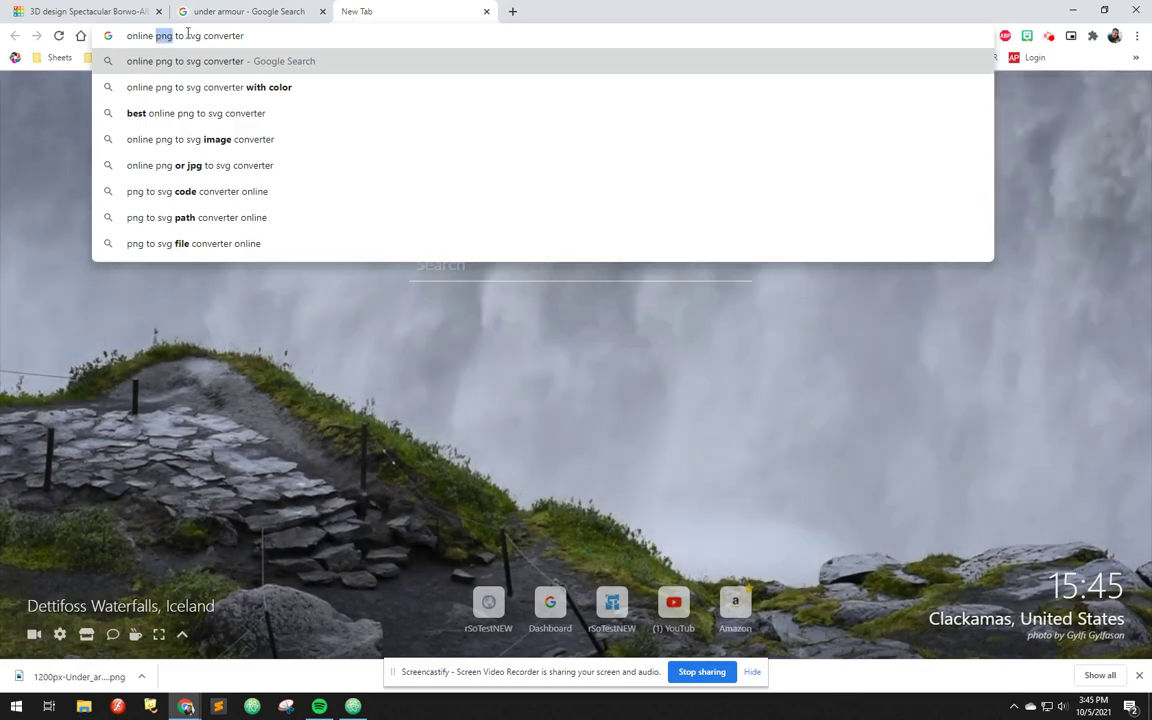
drag(185, 35, 156, 35)
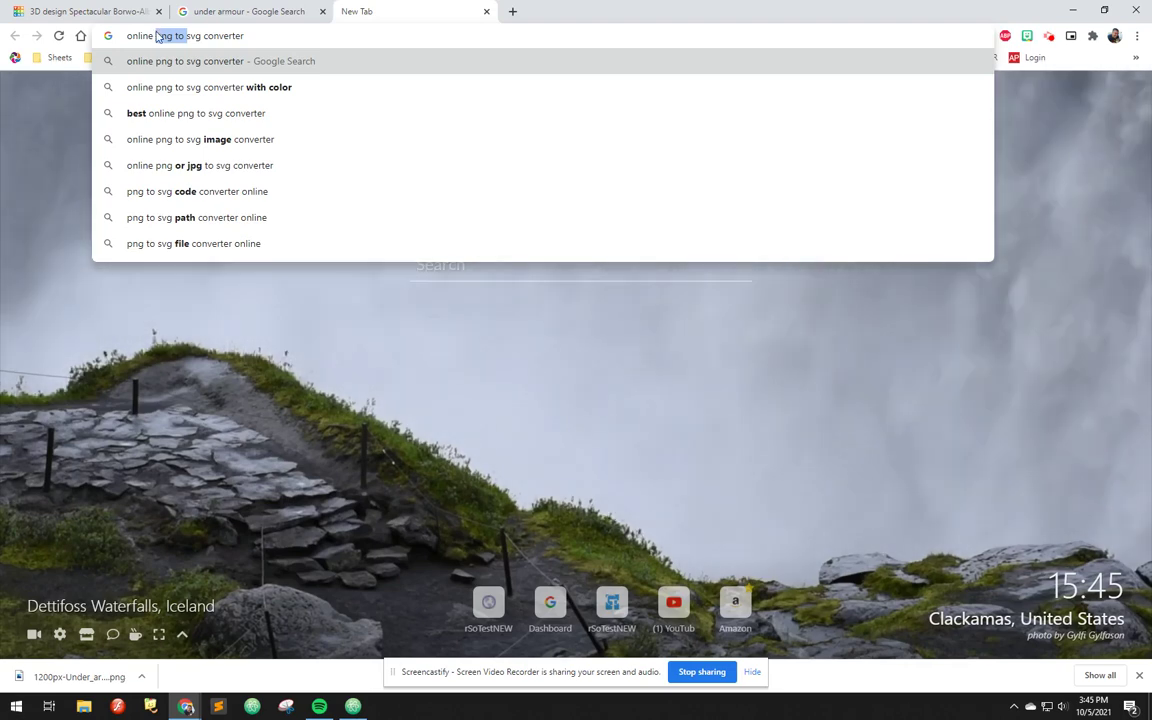
key(BackSpace)
click(286, 37)
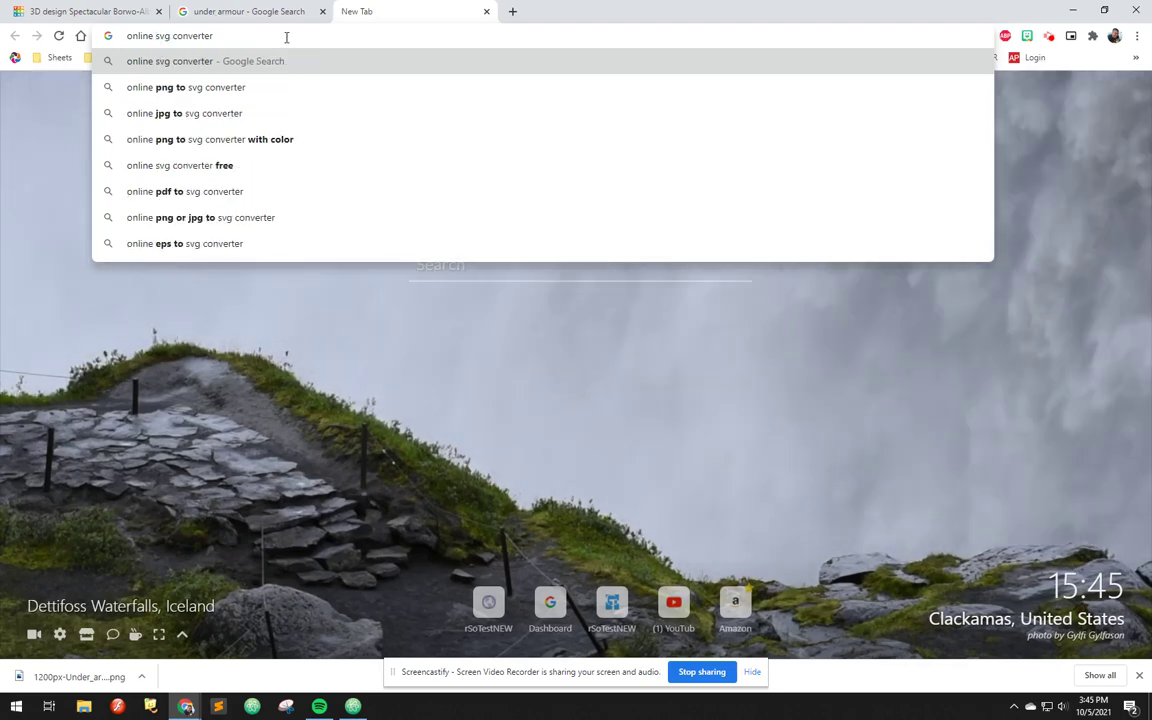
key(Return)
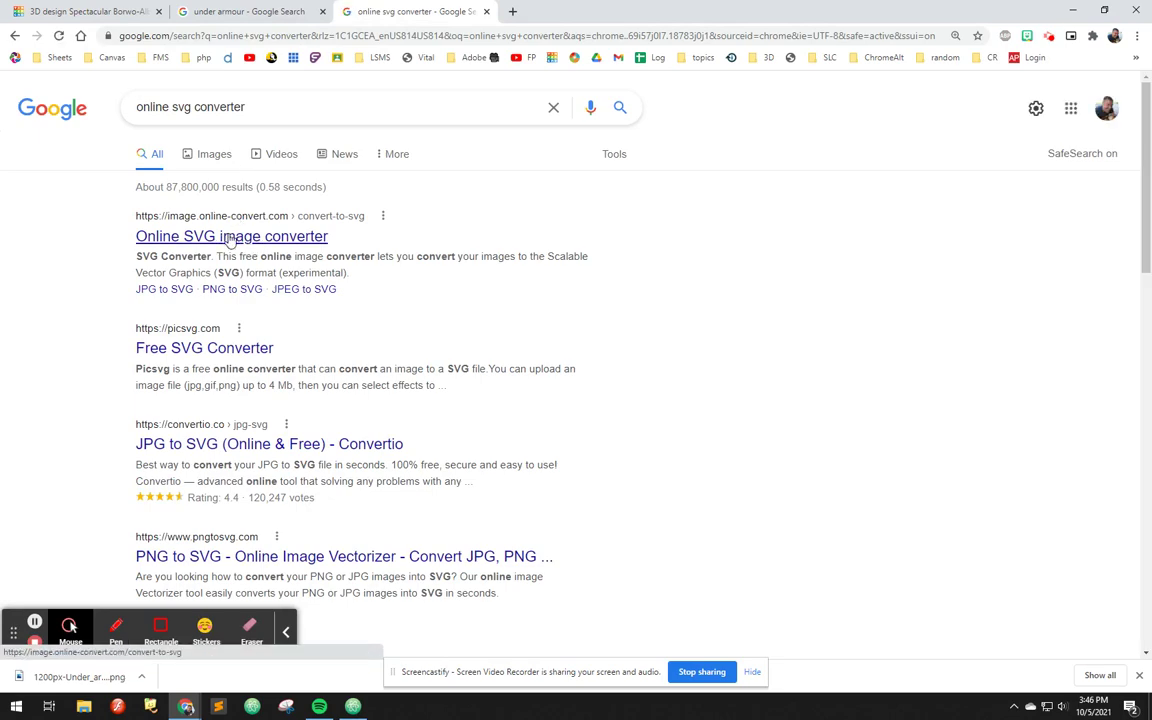
click(208, 447)
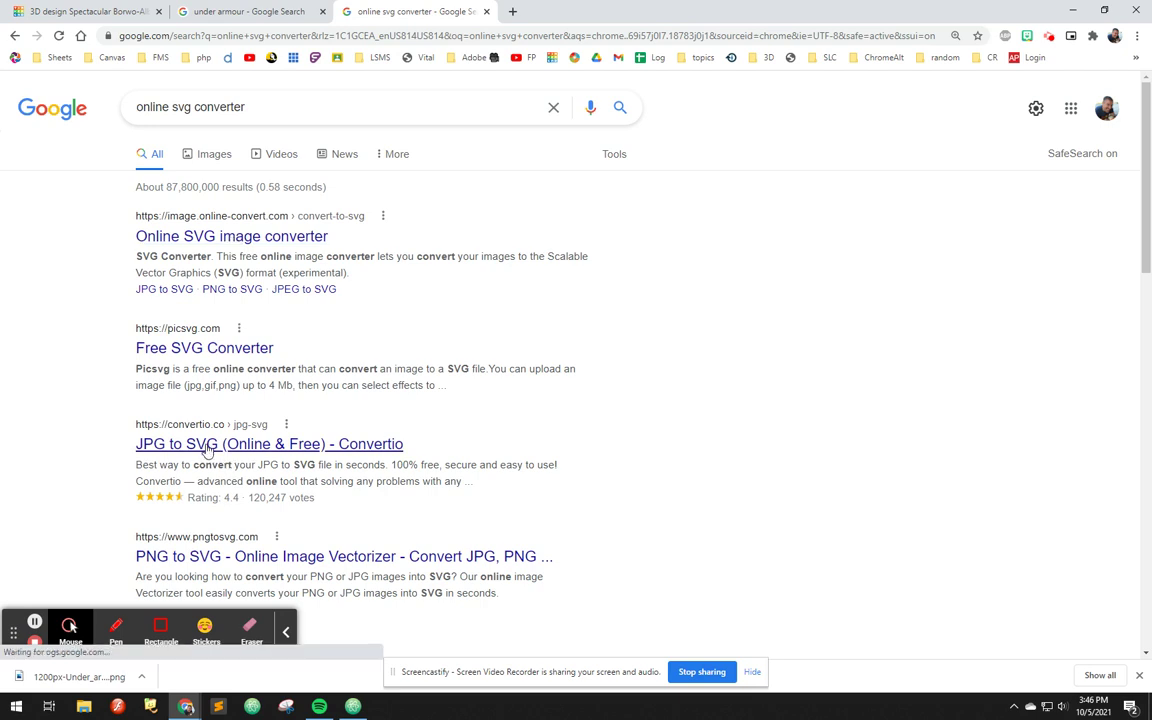
middle_click(215, 240)
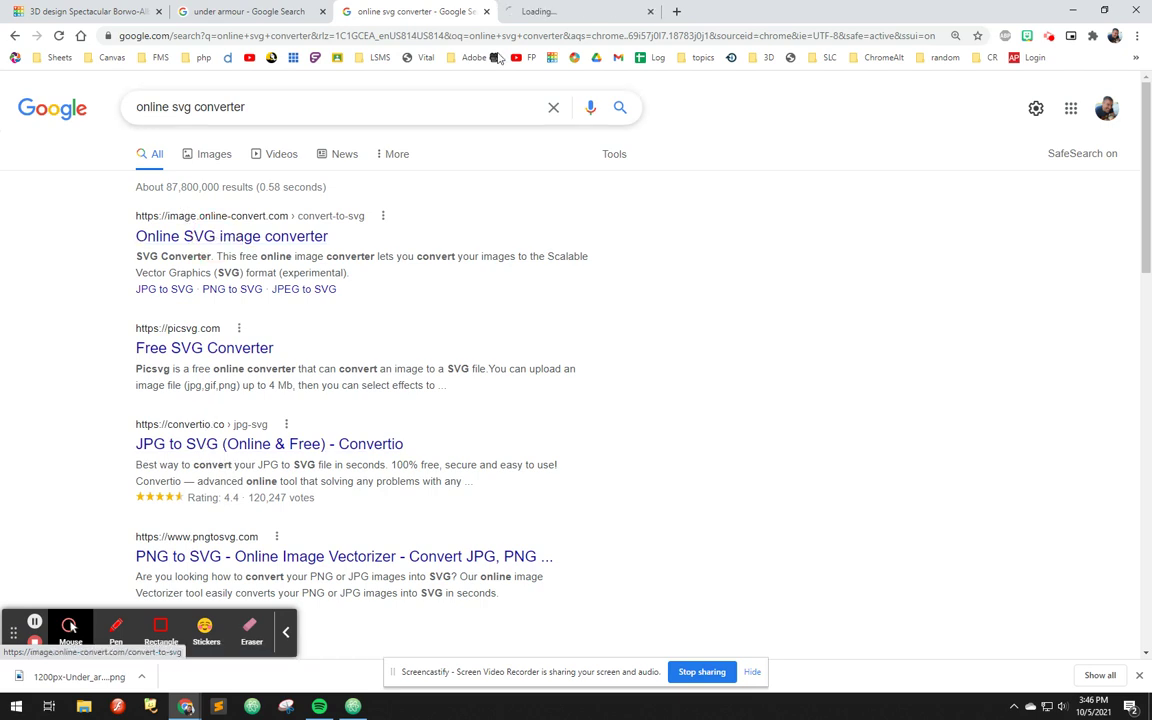
Upload the Under Armour logo PNG from C:\downloads to online-convert and start the SVG conversion.
click(540, 15)
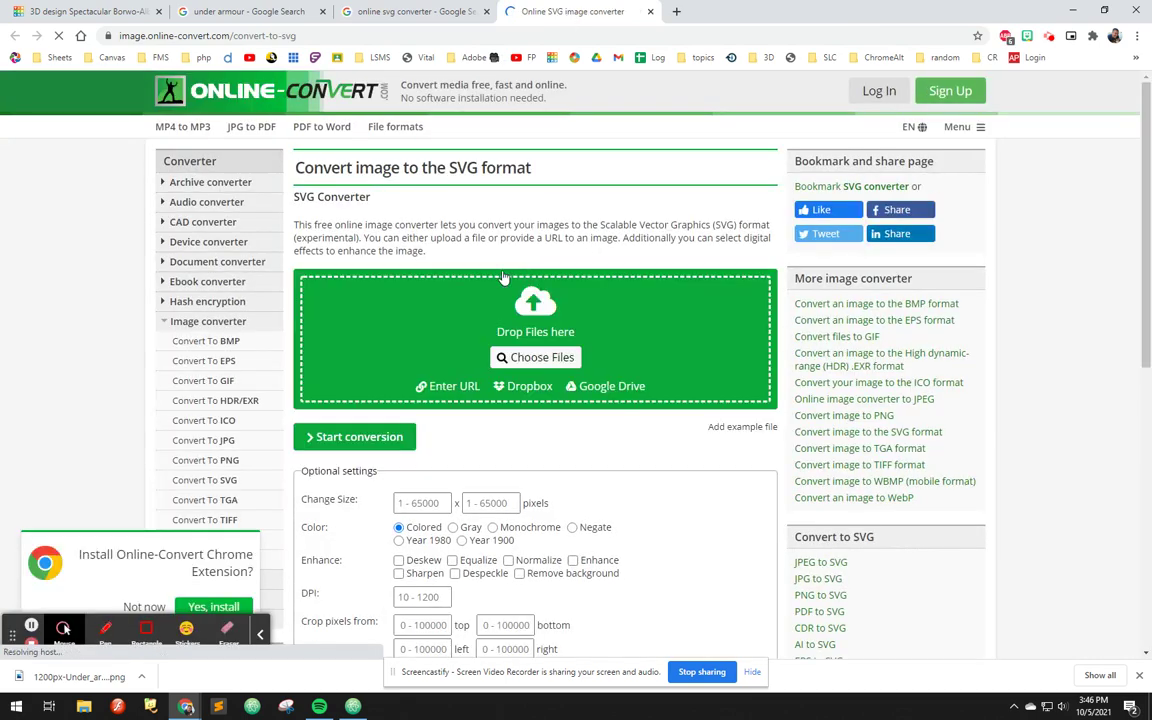
click(535, 364)
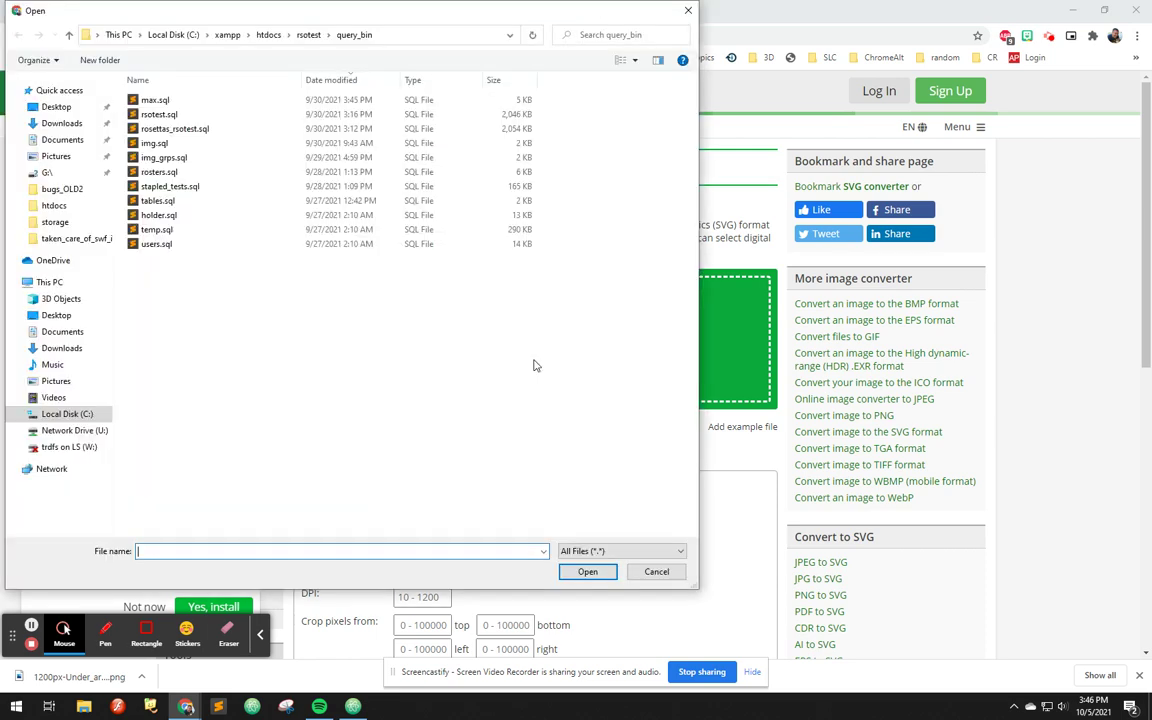
click(160, 35)
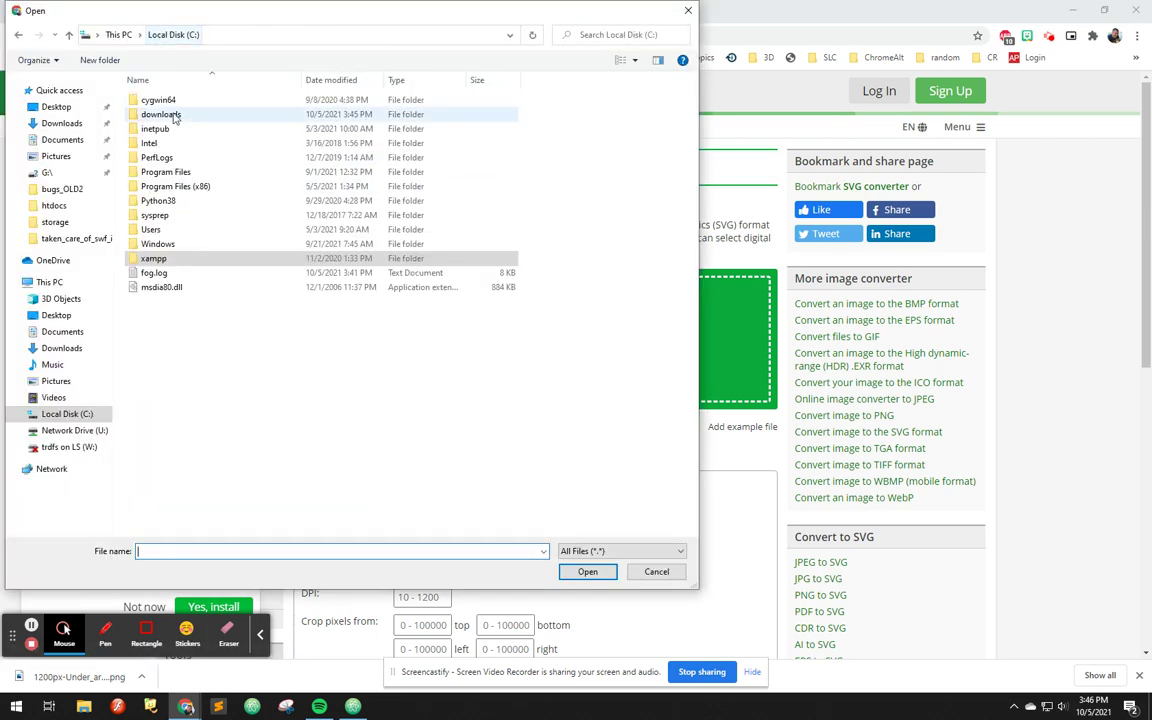
double_click(157, 114)
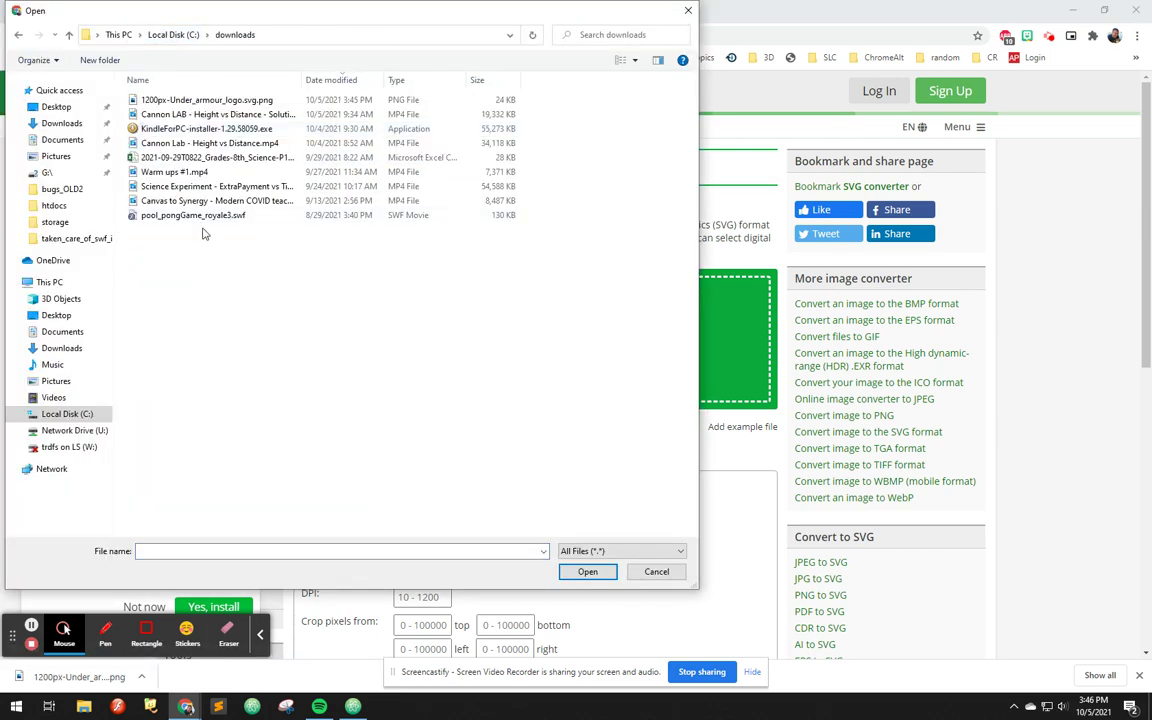
double_click(197, 102)
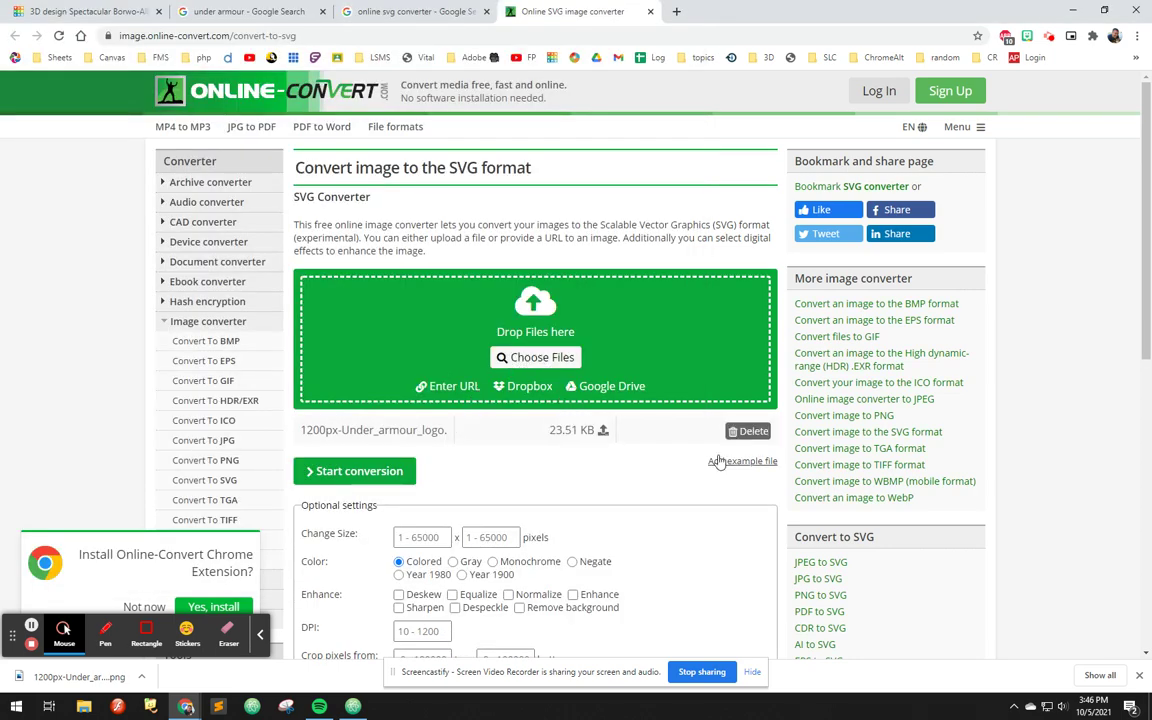
click(372, 471)
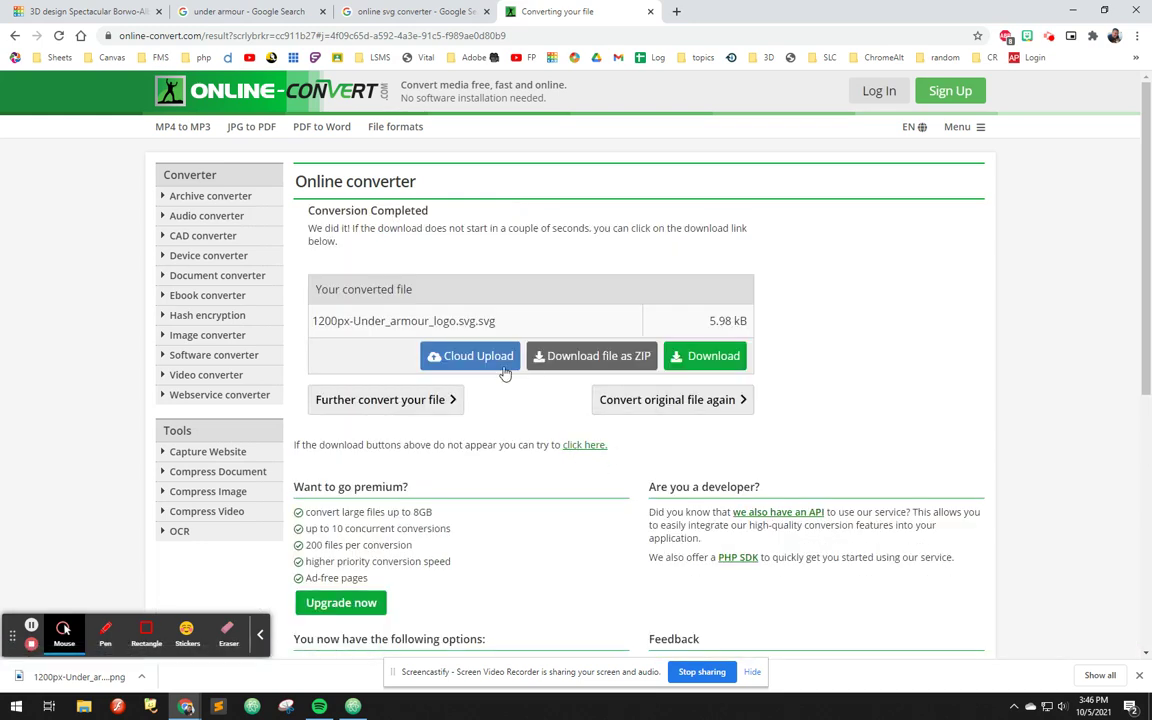
Download 1200px-Under_armour_logo.svg.svg into downloads, allowing multiple downloads and dismissing the extra prompt.
click(688, 363)
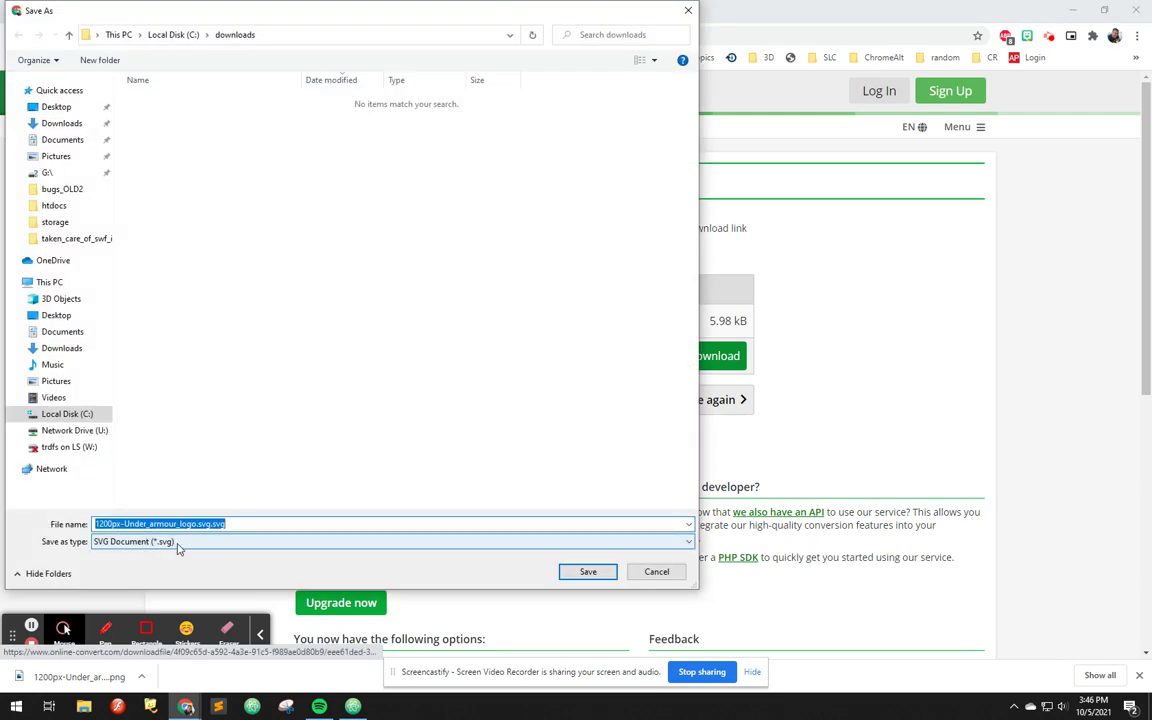
click(587, 572)
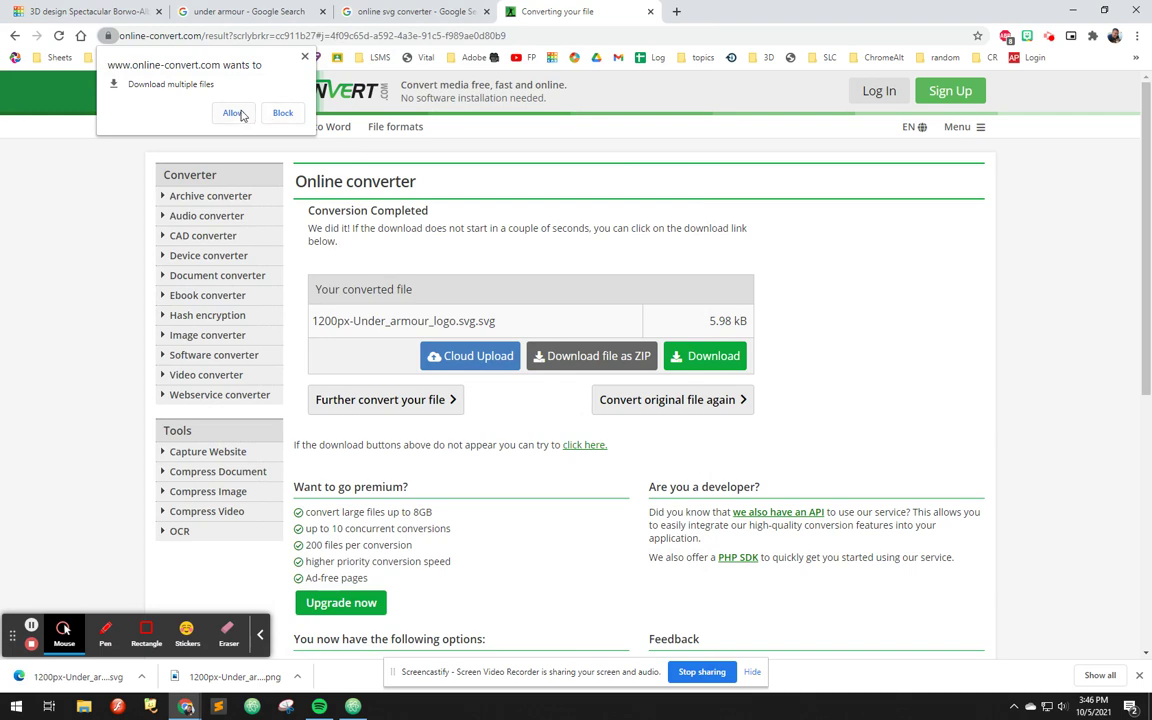
click(240, 115)
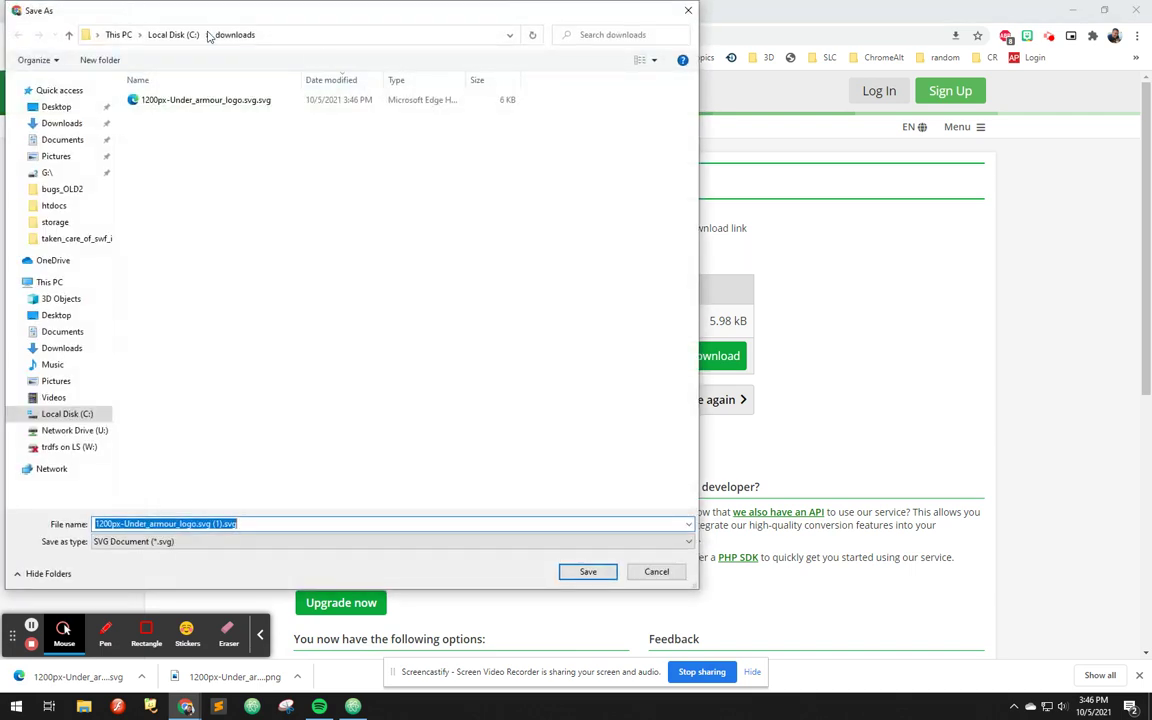
click(688, 12)
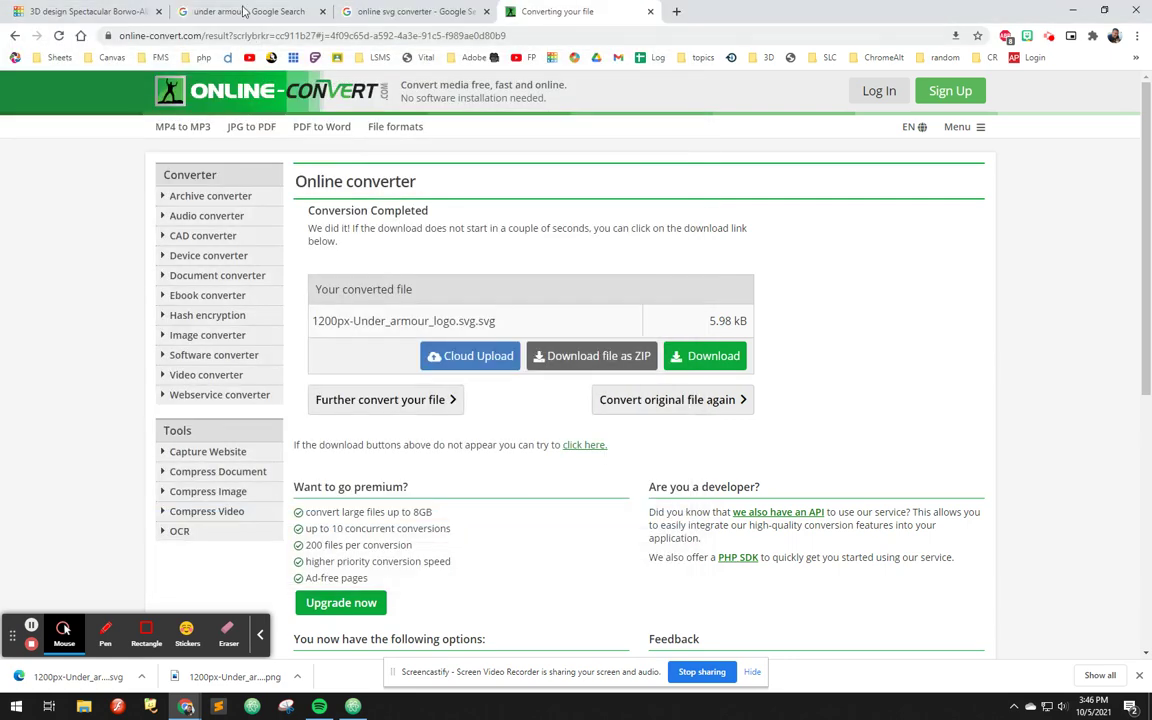
Import 1200px-Under_armour_logo.svg.svg into the Tinkercad design with Scale (%) set to 25.
click(104, 13)
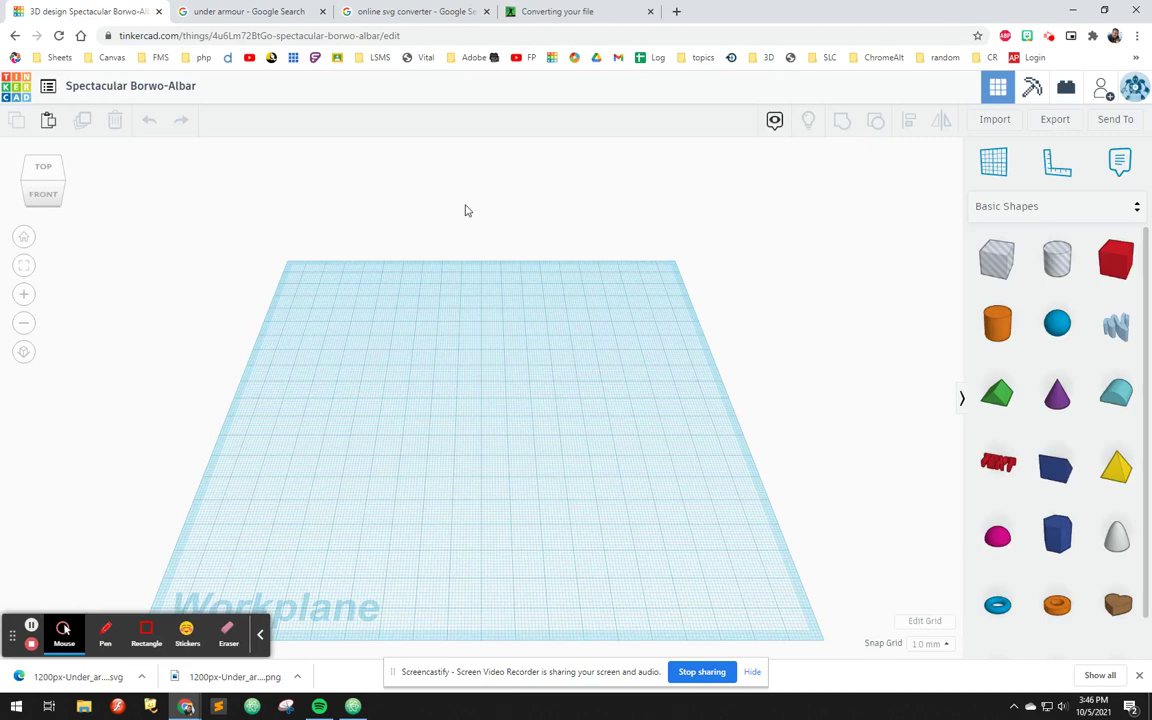
click(997, 118)
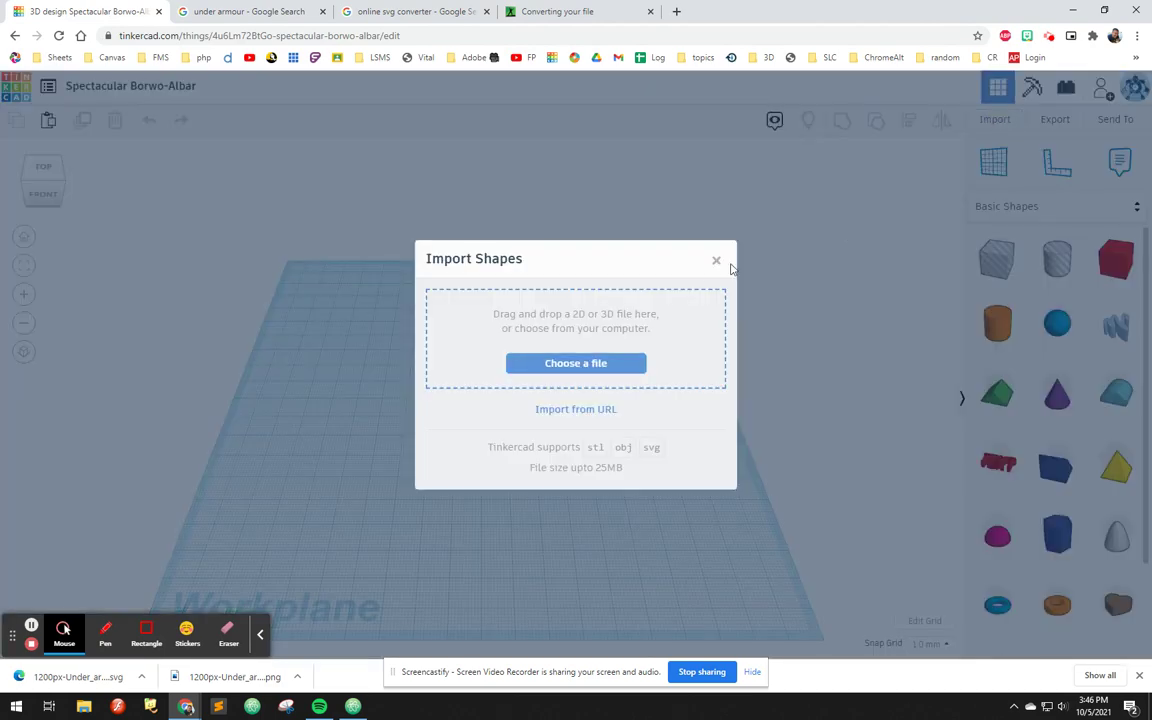
click(573, 364)
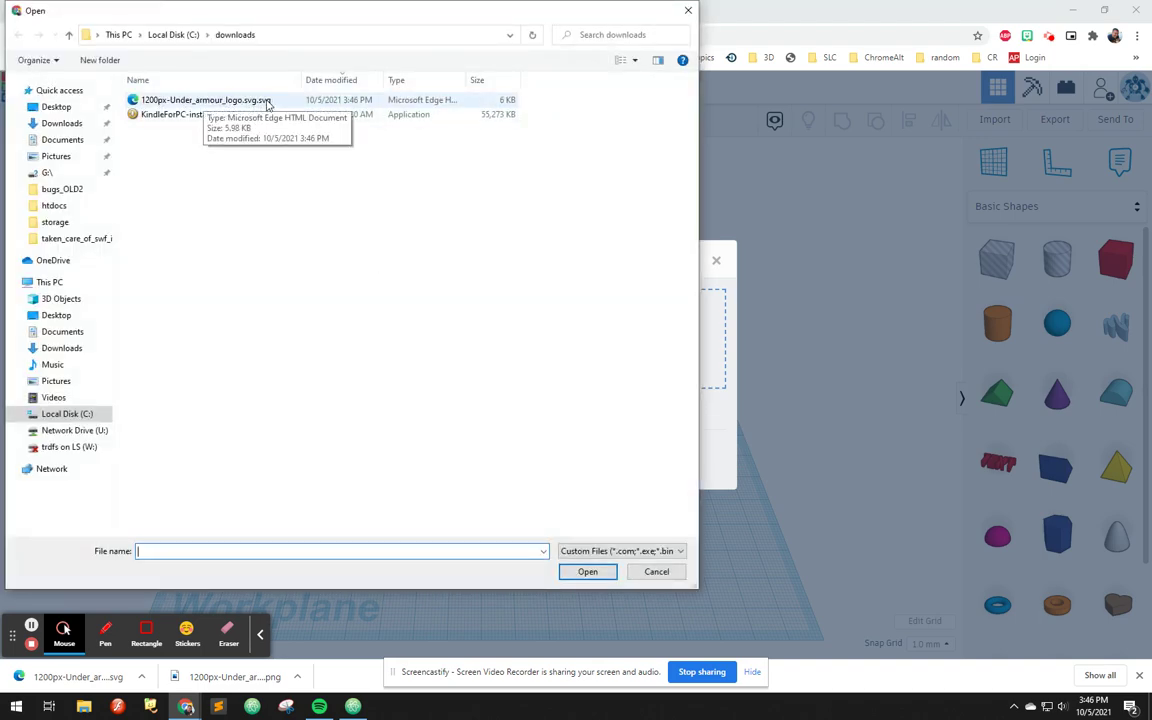
double_click(266, 101)
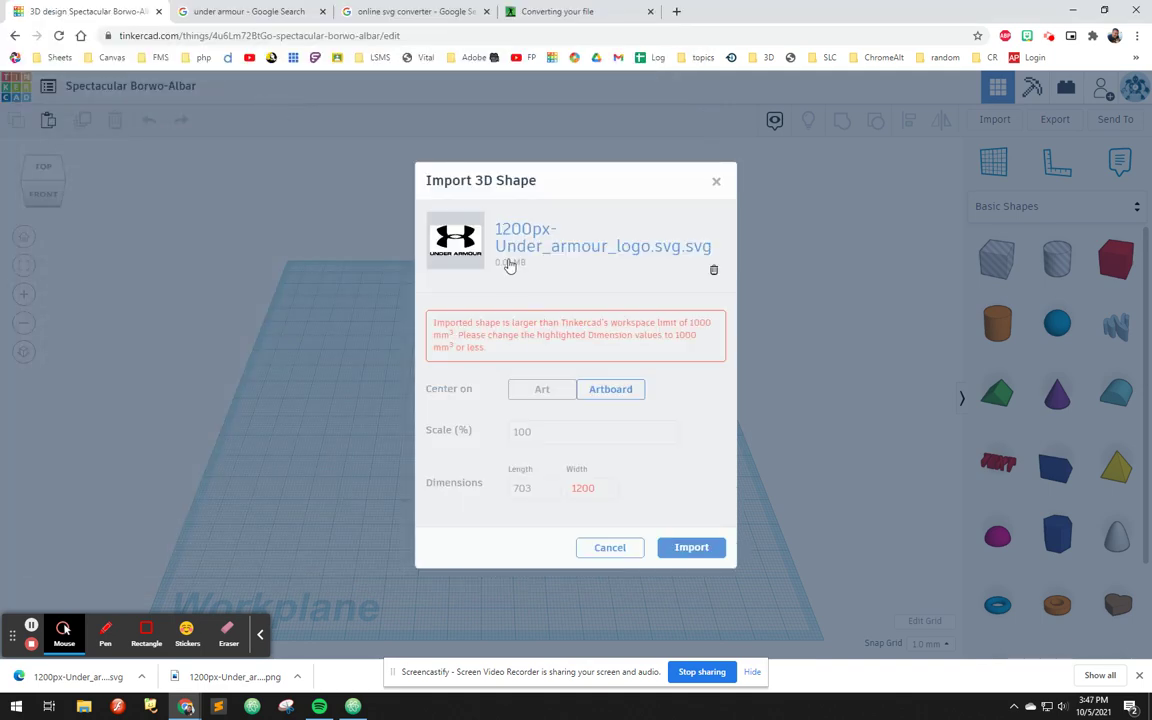
click(482, 416)
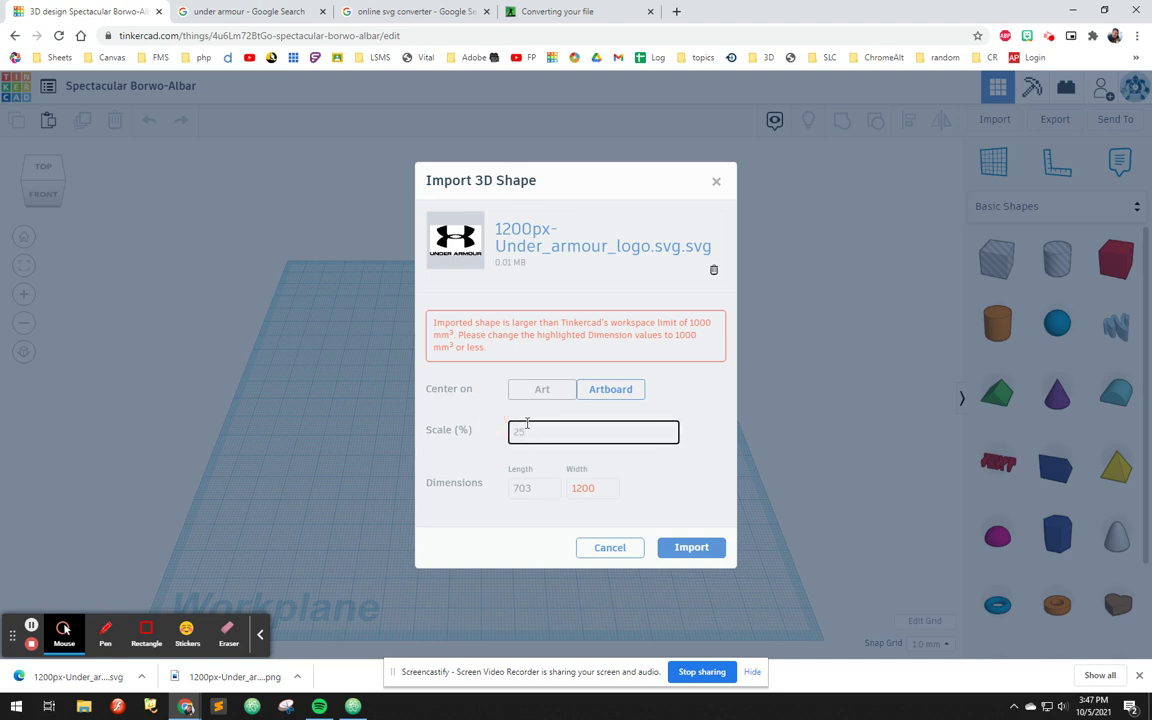
double_click(537, 430)
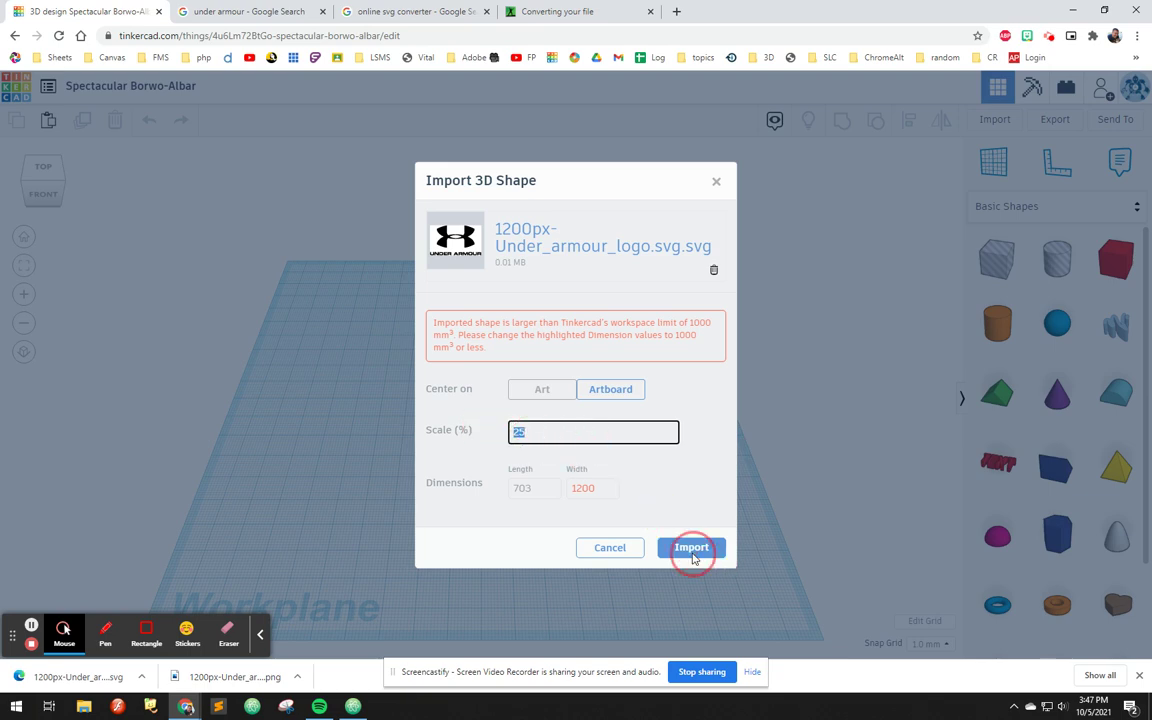
click(690, 550)
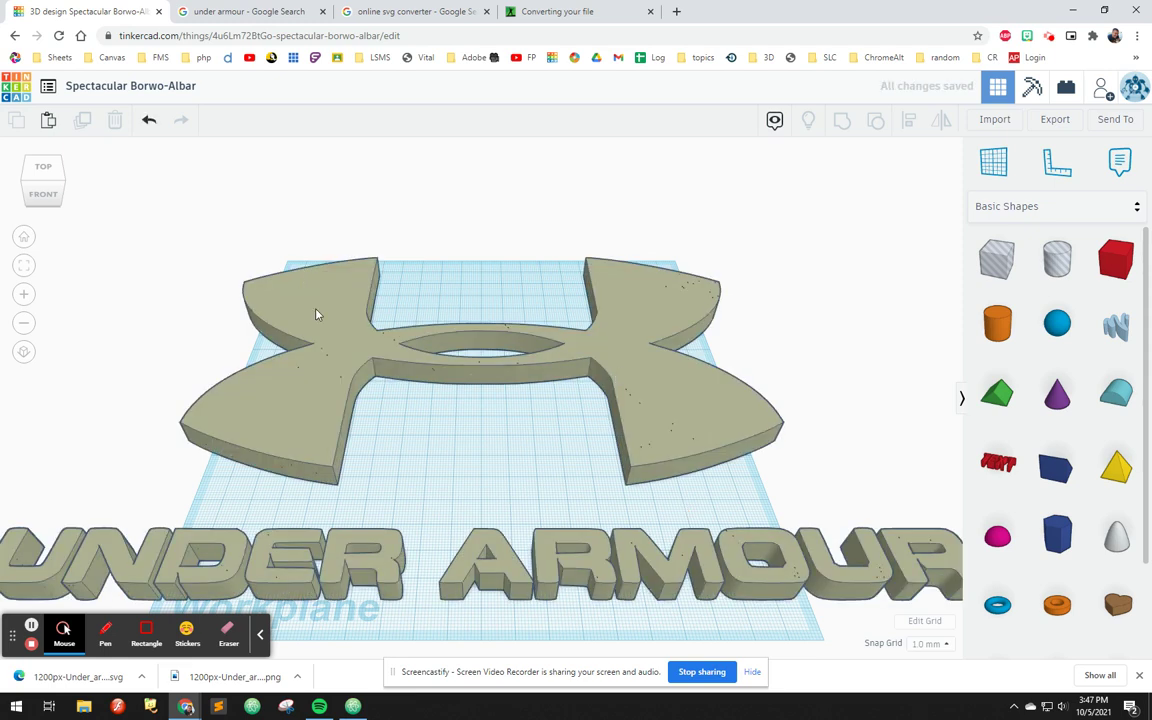
Scale the logo down to about 117 mm wide and move it toward the workplane centre.
click(307, 306)
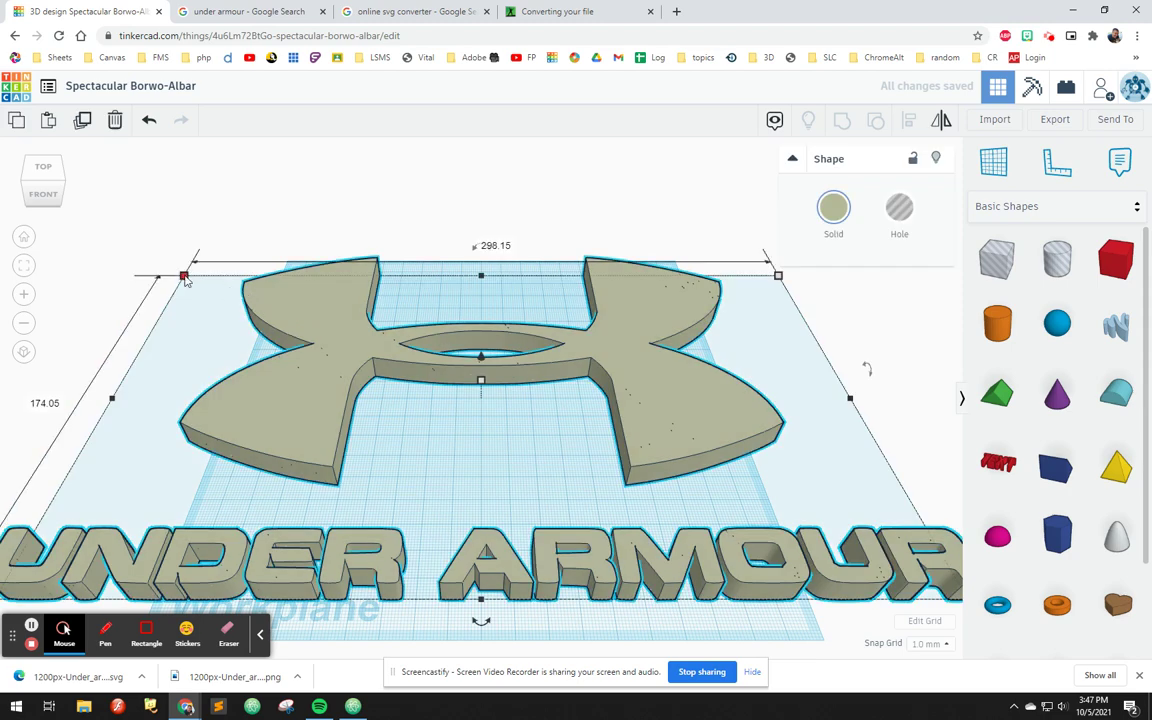
drag(183, 274, 450, 406)
right_drag(450, 406, 483, 391)
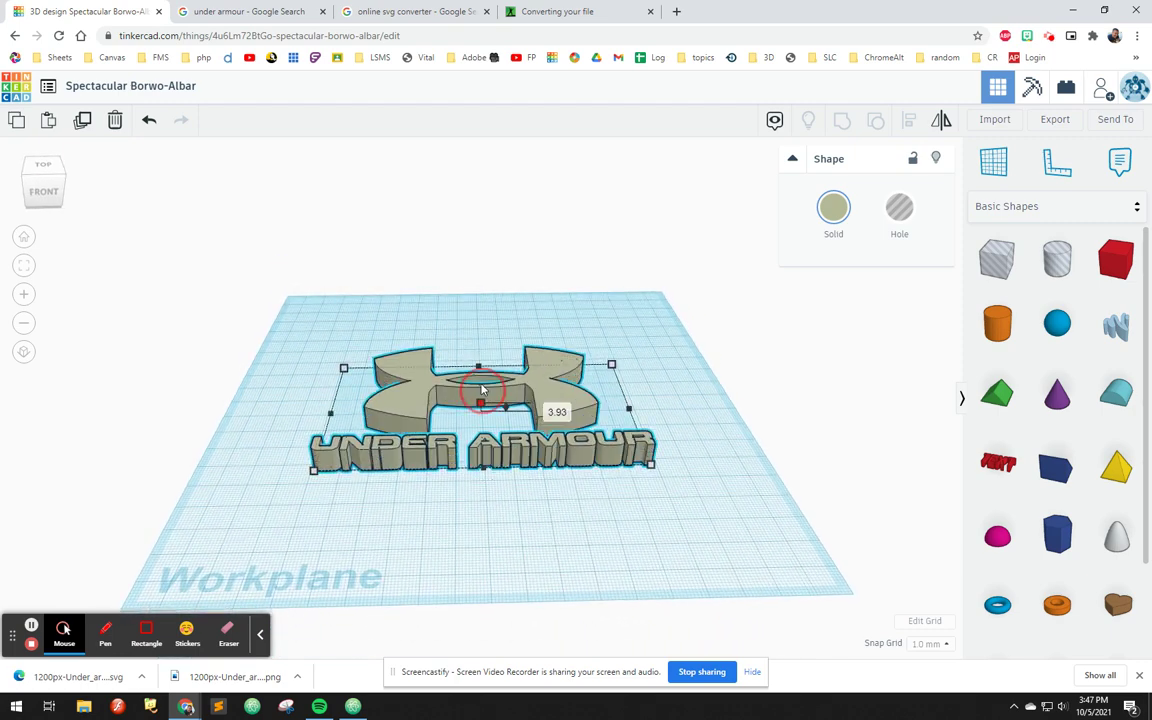
Raise the logo's height to 76 mm, then lower it back to a thin 7 mm solid.
drag(481, 391, 477, 221)
right_drag(477, 221, 505, 280)
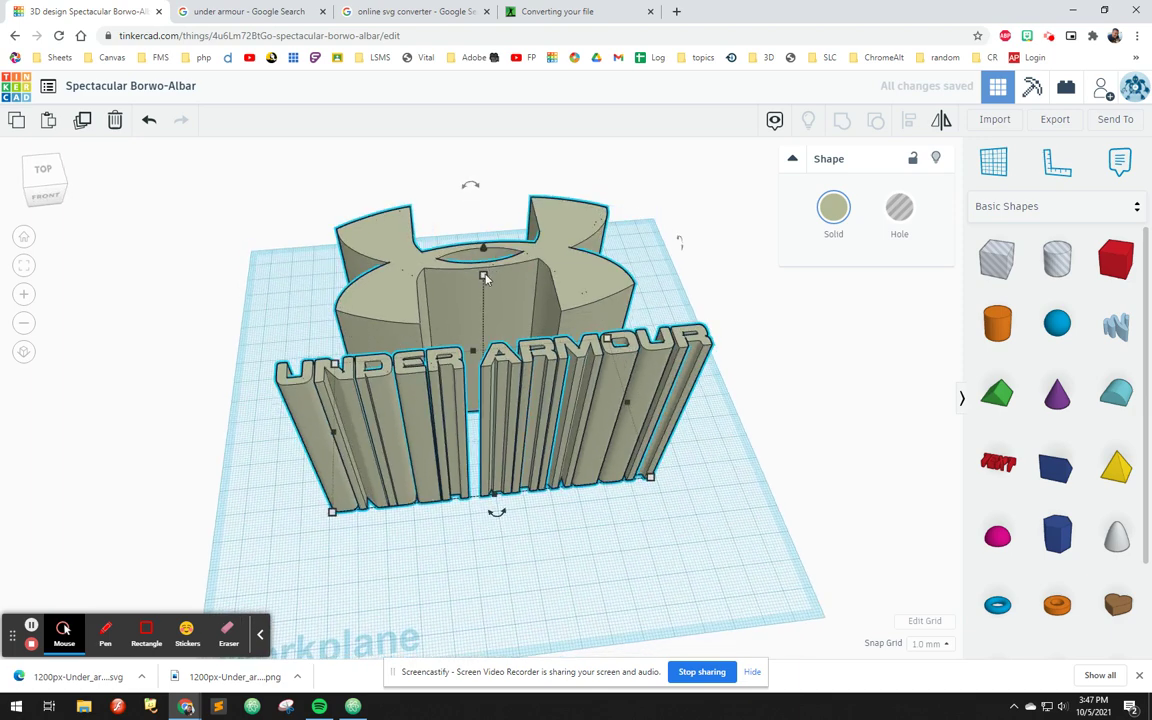
drag(484, 263, 484, 392)
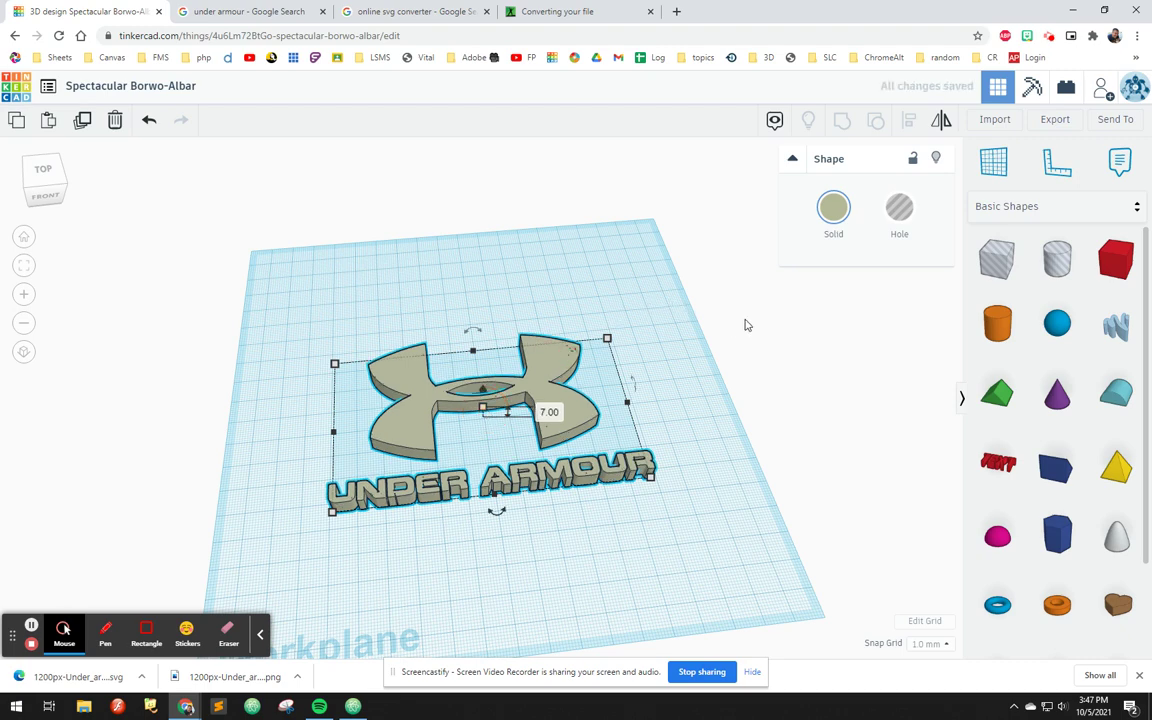